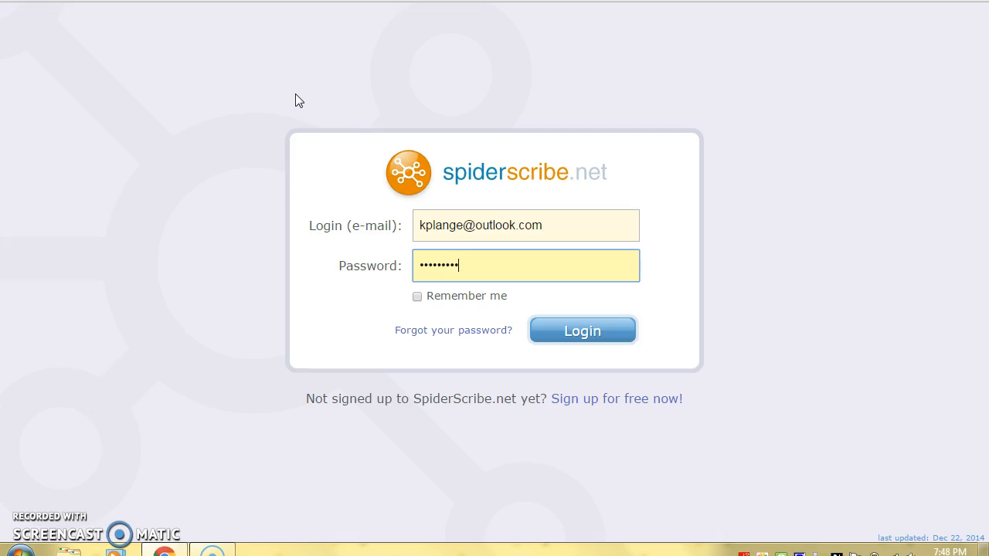
Log in and create a new map named "Unit 8 - World War I" with the description "World War I - 1914-1918".
click(568, 323)
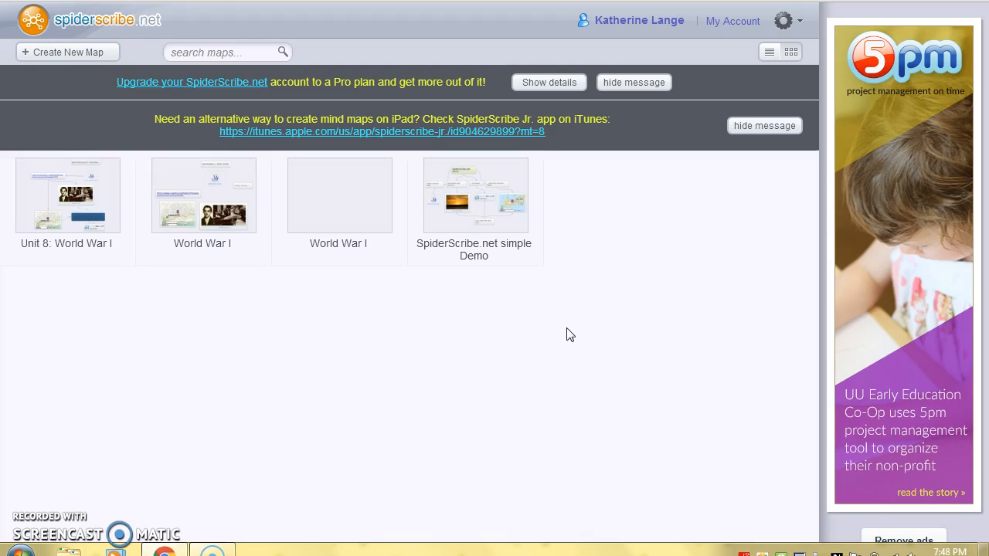
click(64, 57)
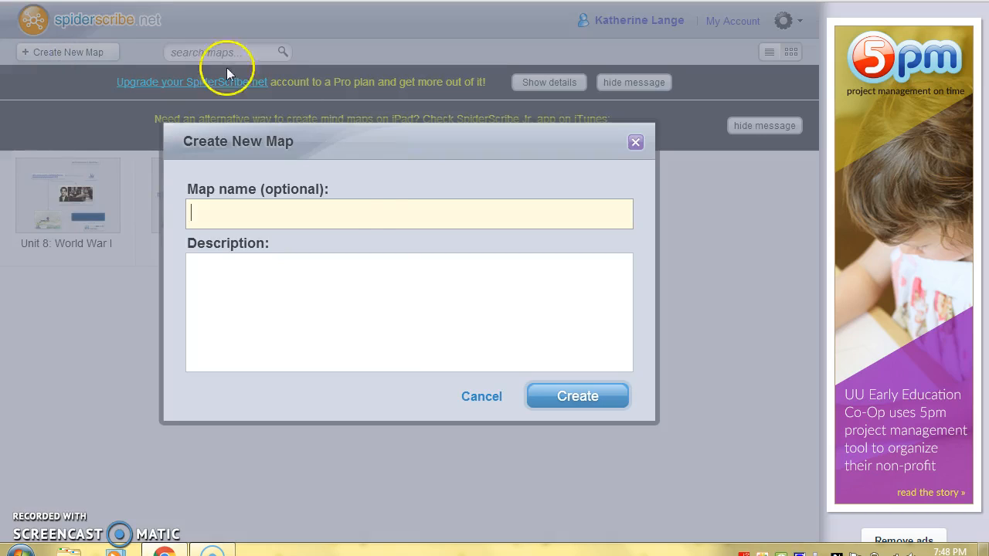
text(Unit)
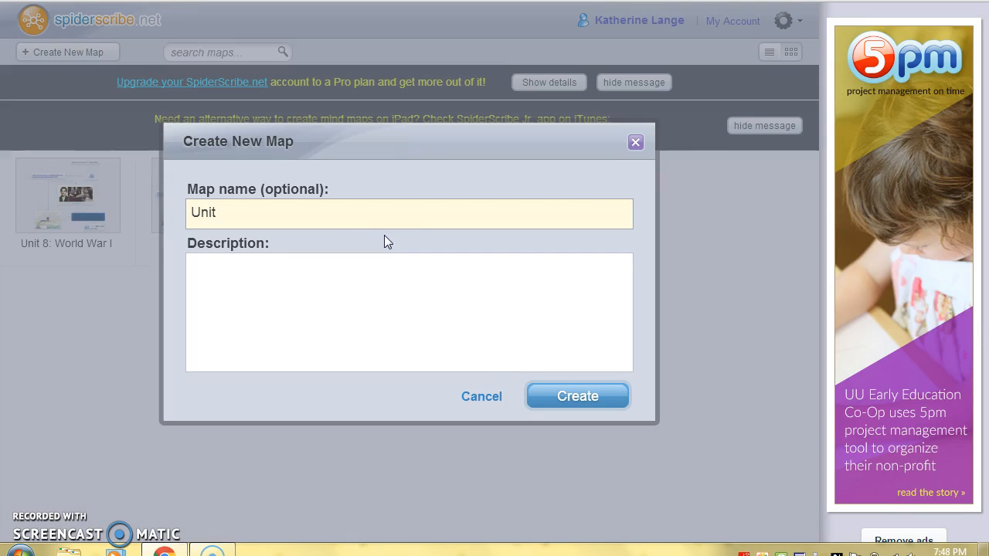
text( 8 - World War I)
click(309, 296)
text(World War )
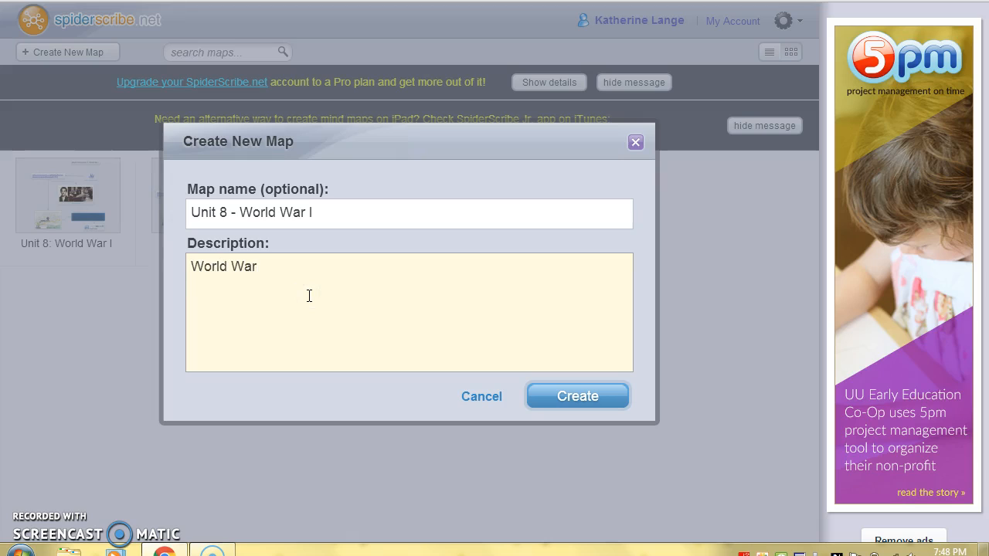
text(I - 1918)
key(BackSpace)
text(4-1918)
click(573, 398)
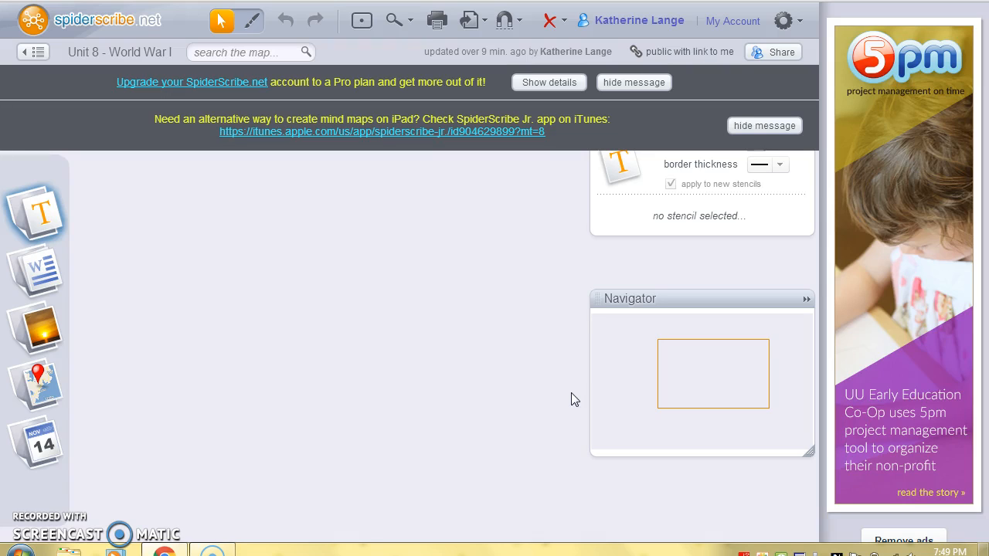
Add a text stencil reading "Unit 8: WWI 1914-1918" near the upper centre of the map.
click(33, 222)
drag(32, 222, 376, 222)
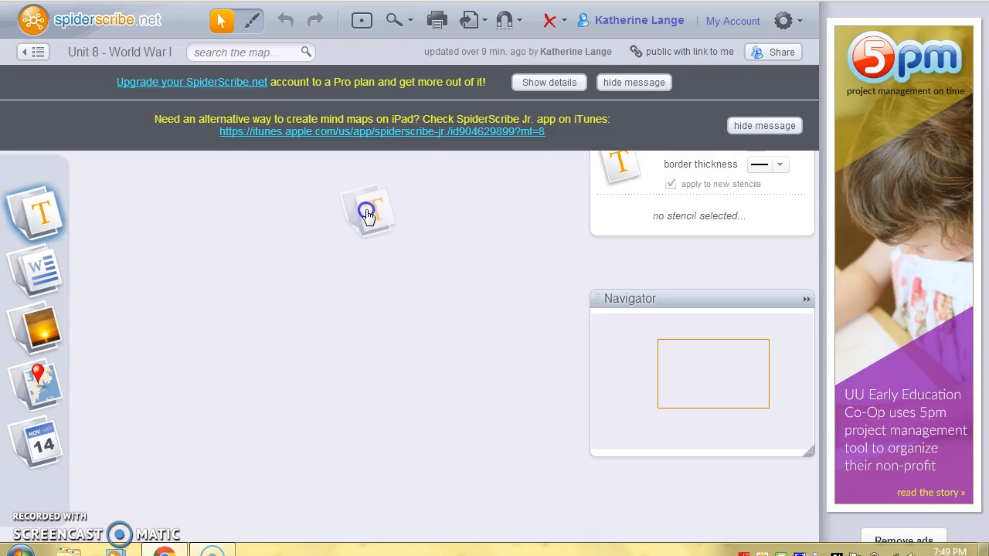
click(360, 210)
text(U)
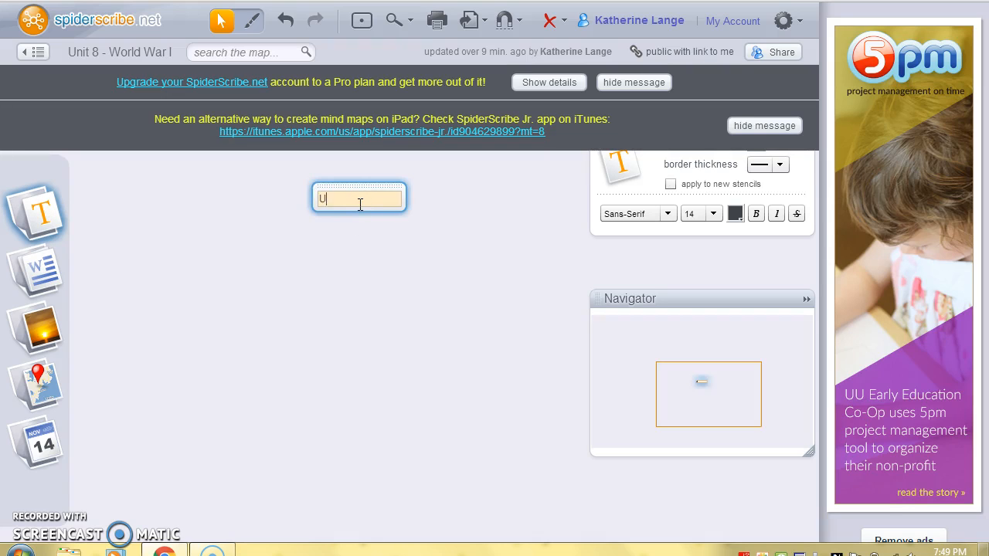
text(nit 8: WWI 1914-)
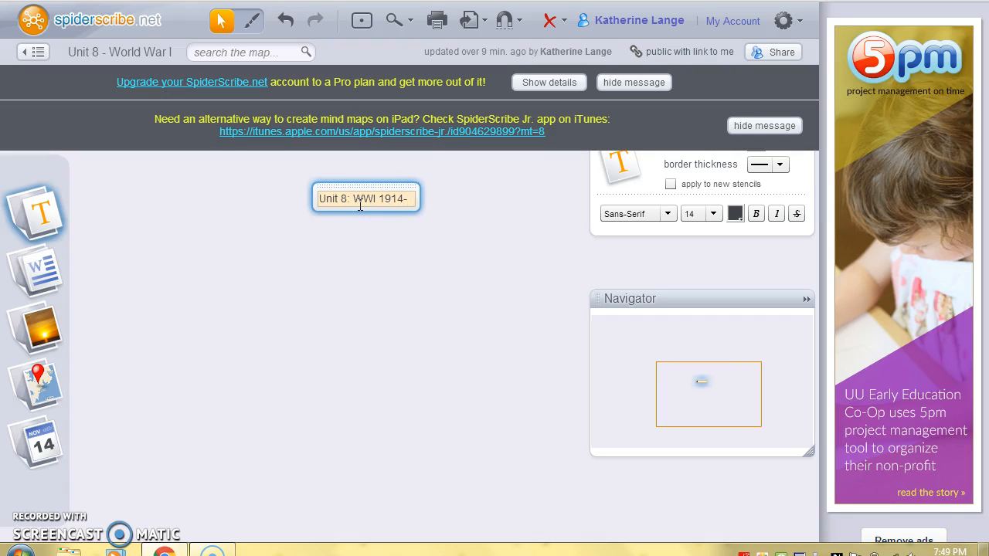
text(1918)
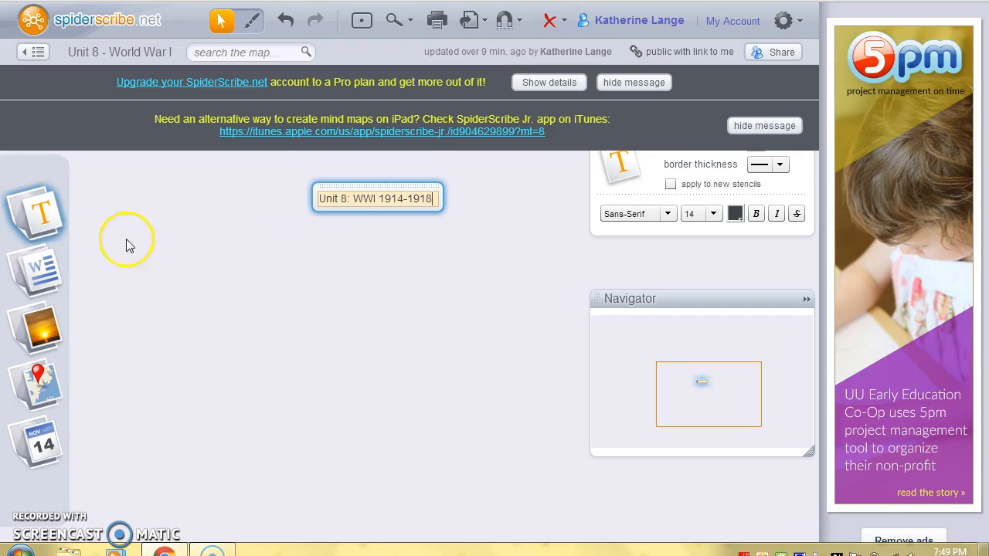
Add a file stencil below the title stencil and upload the WWI SEs document from the Documents library.
click(44, 280)
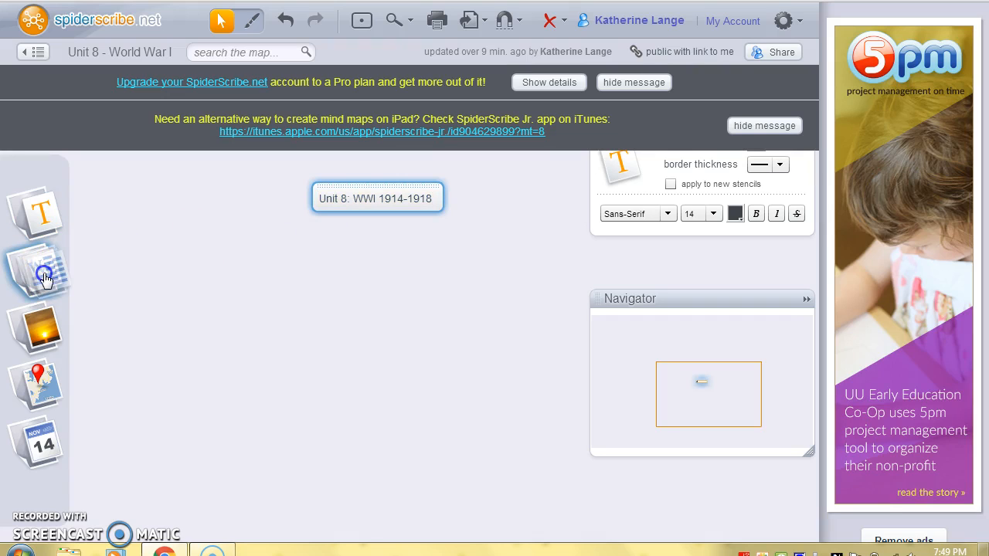
drag(44, 282, 382, 278)
click(389, 314)
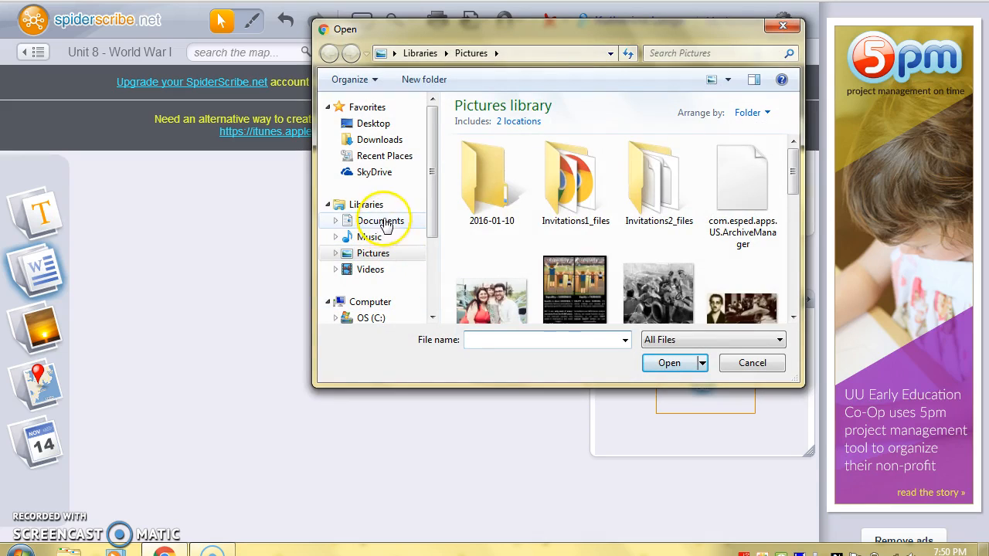
click(379, 222)
drag(800, 161, 804, 273)
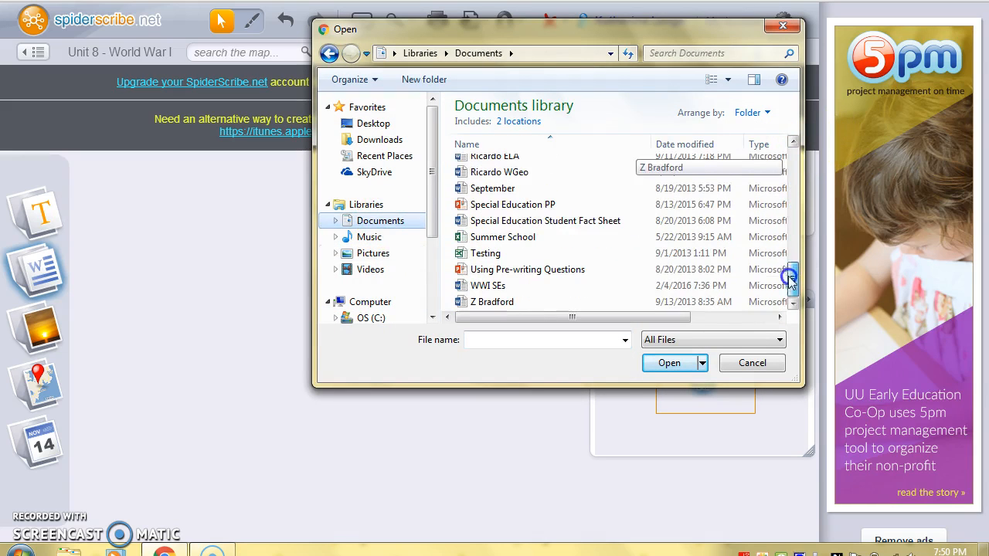
double_click(612, 286)
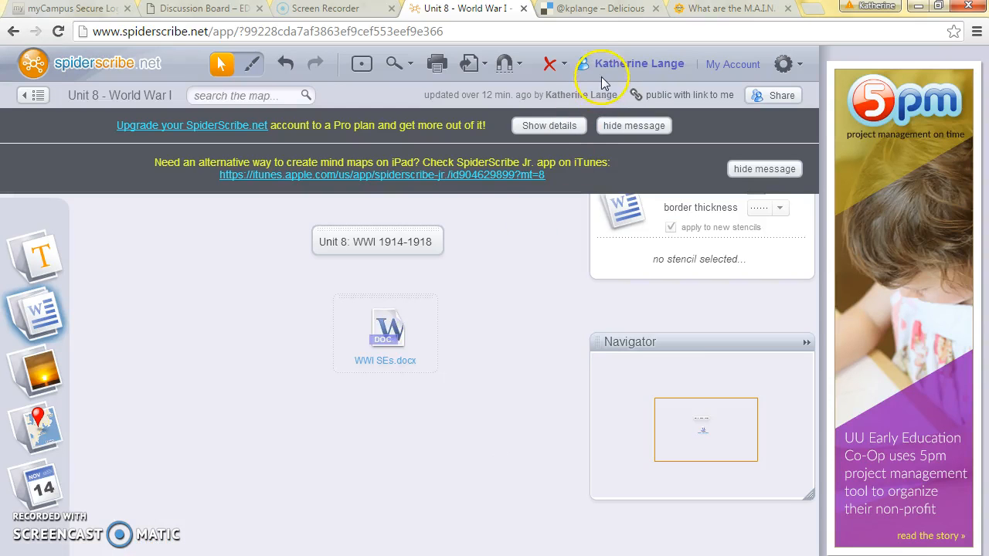
Open the Lesson Plan 5 bookmark on Delicious and copy the web address of its CPALMS lesson page.
click(627, 17)
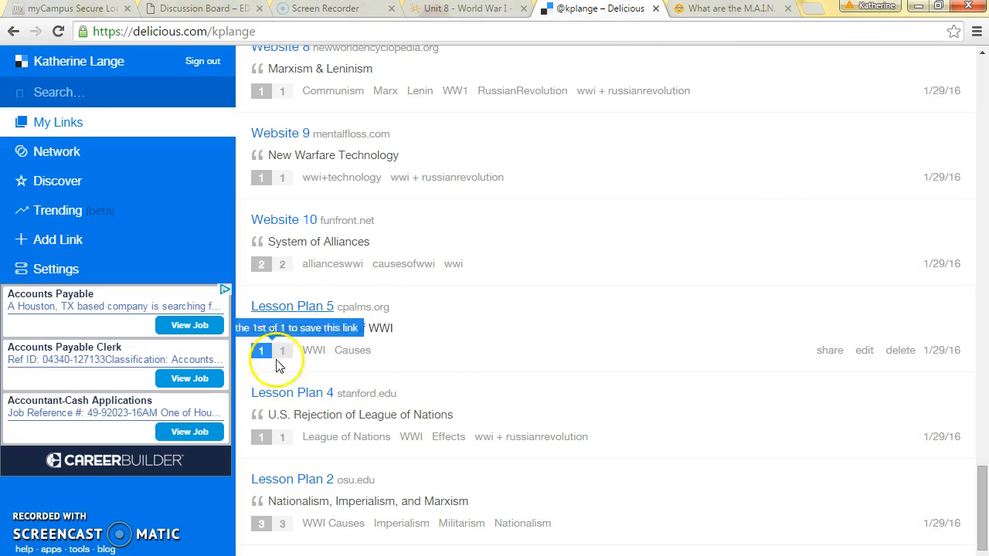
click(328, 313)
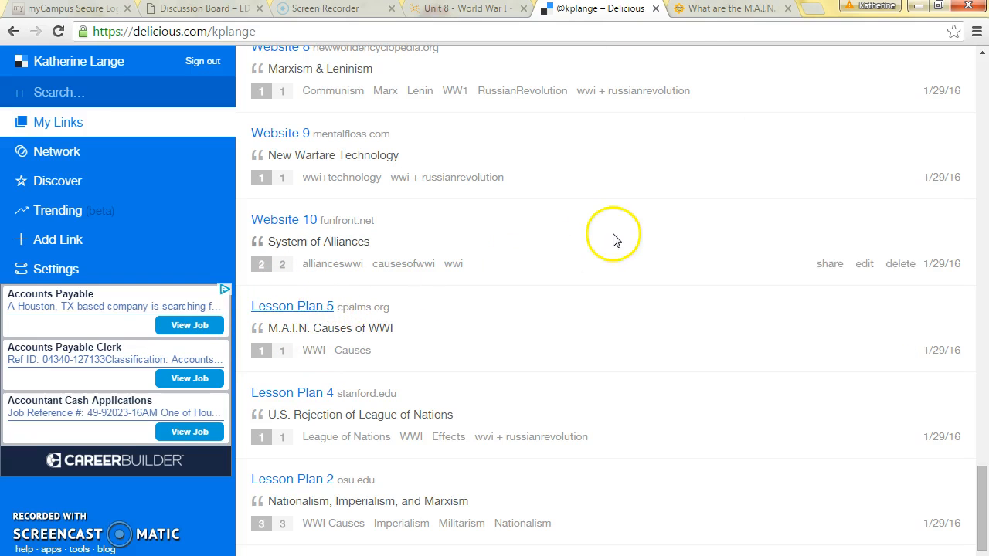
click(698, 16)
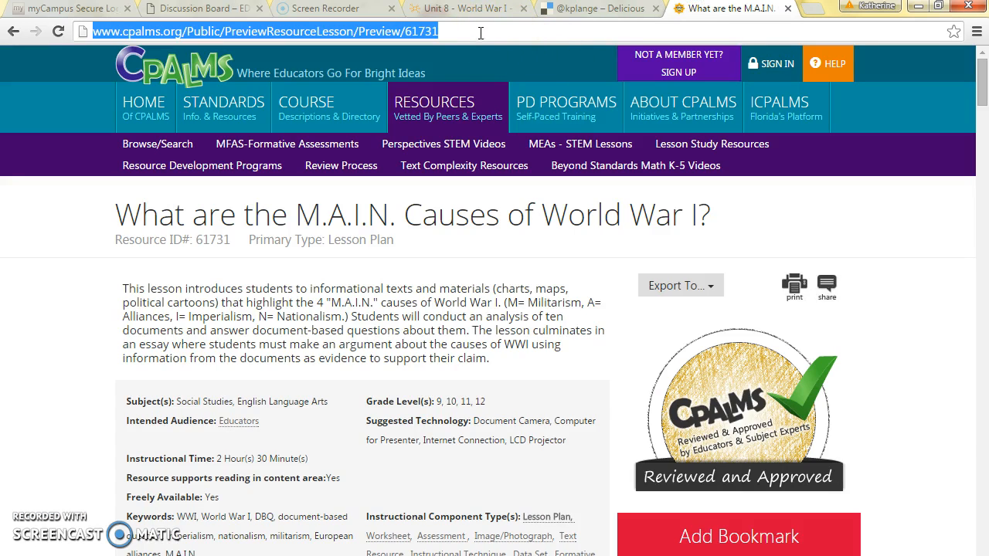
Return to the SpiderScribe map and paste the copied lesson address, placing all text into one stencil.
click(488, 10)
click(388, 463)
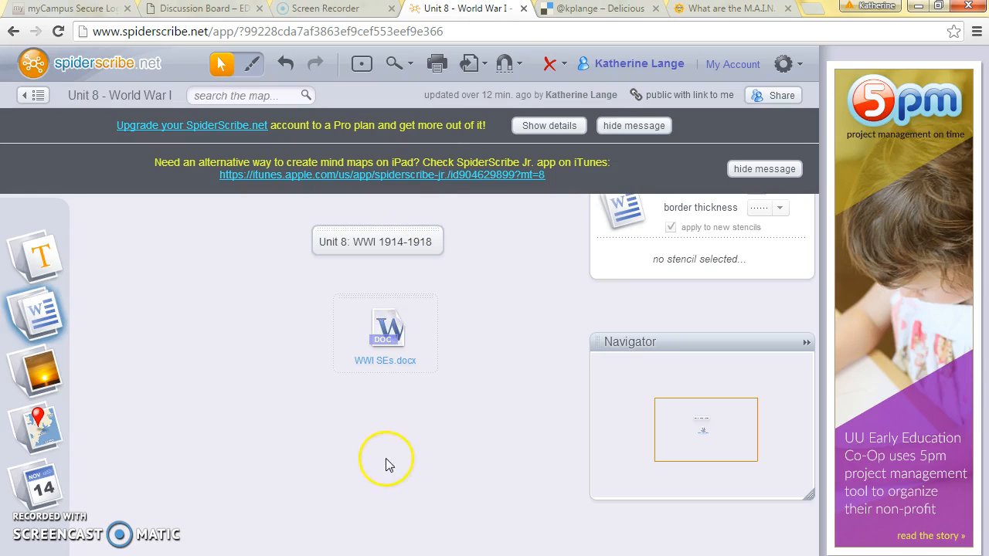
right_click(388, 404)
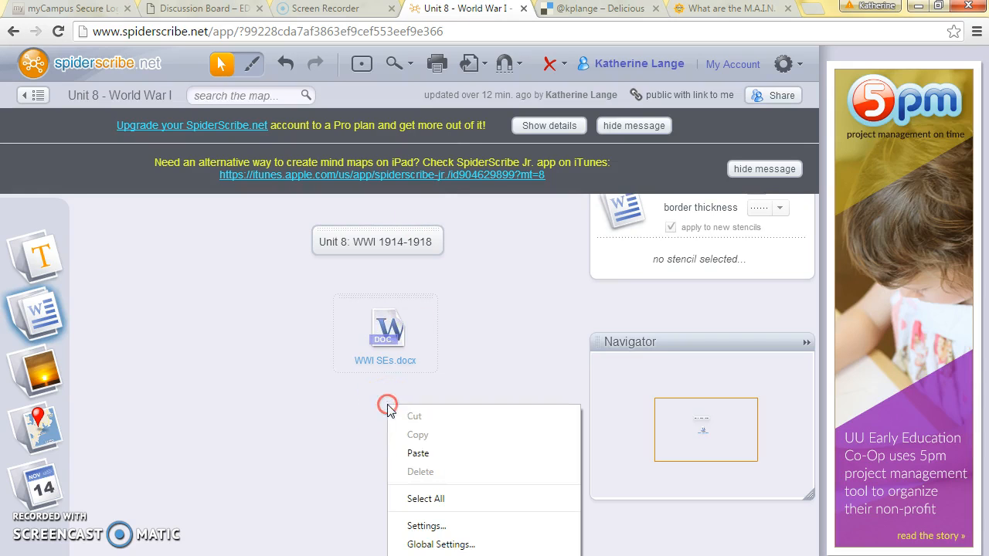
click(417, 452)
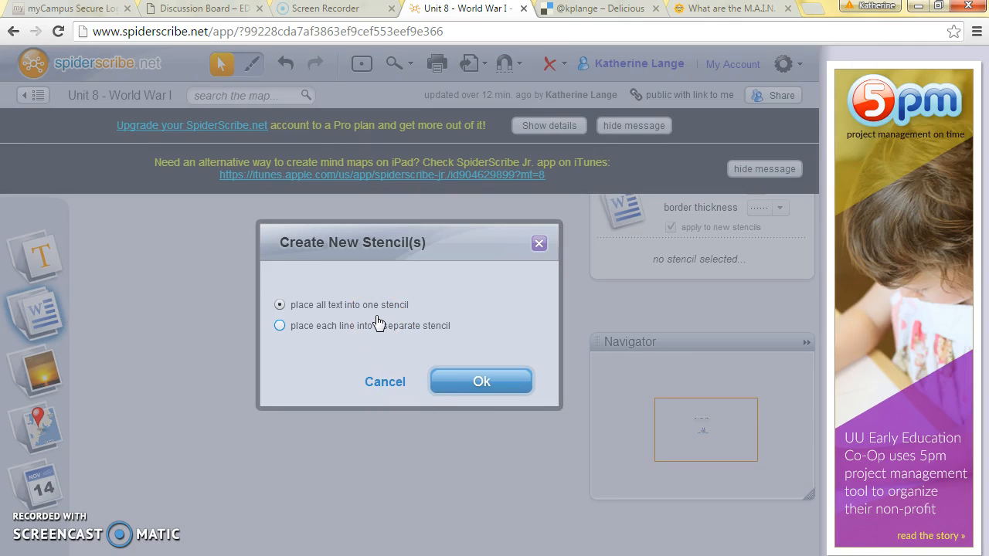
click(479, 382)
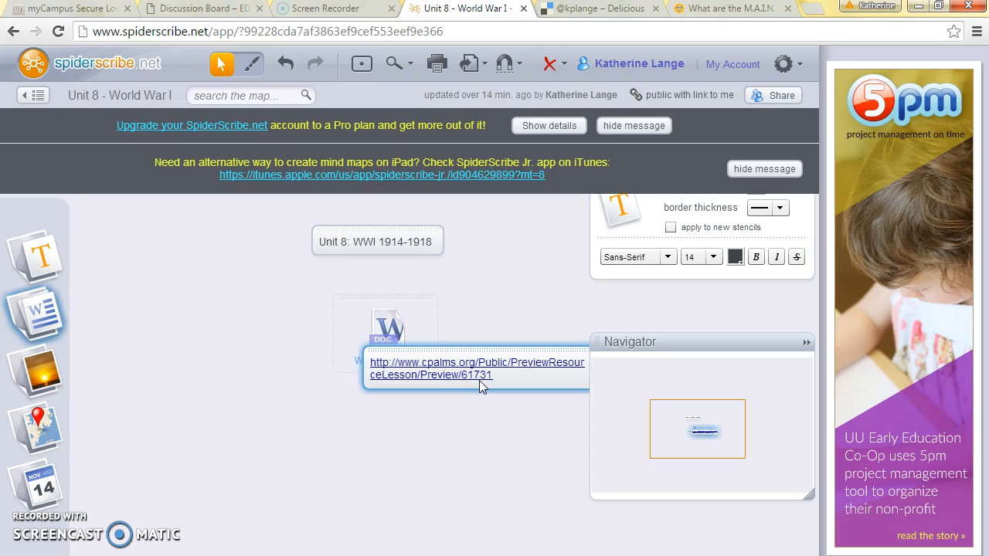
Move the lesson link stencil directly below the WWI SEs document.
click(479, 386)
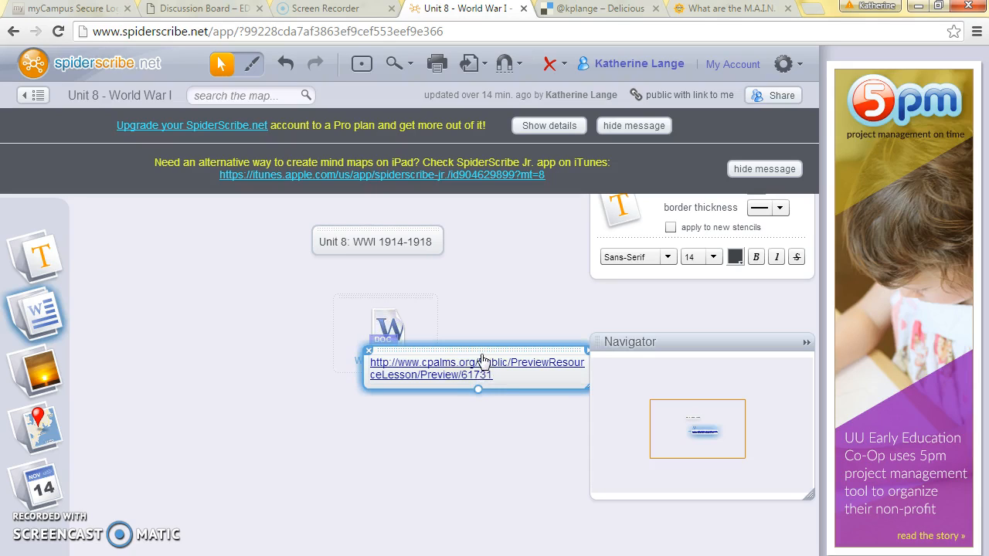
click(480, 354)
drag(481, 353, 393, 418)
click(392, 415)
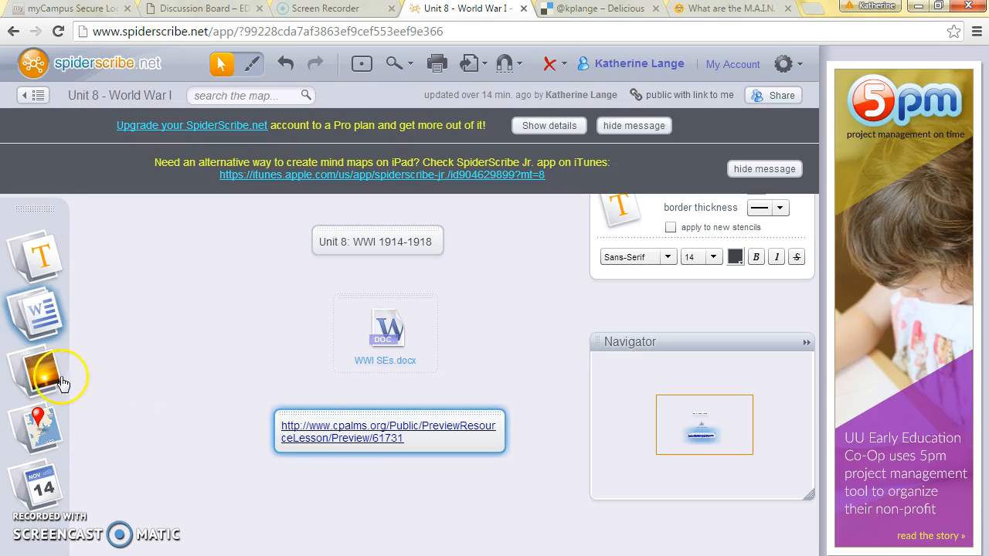
Add an image stencil with the GPrincip picture from the Pictures library and place it below and left of the lesson link.
drag(39, 375, 239, 526)
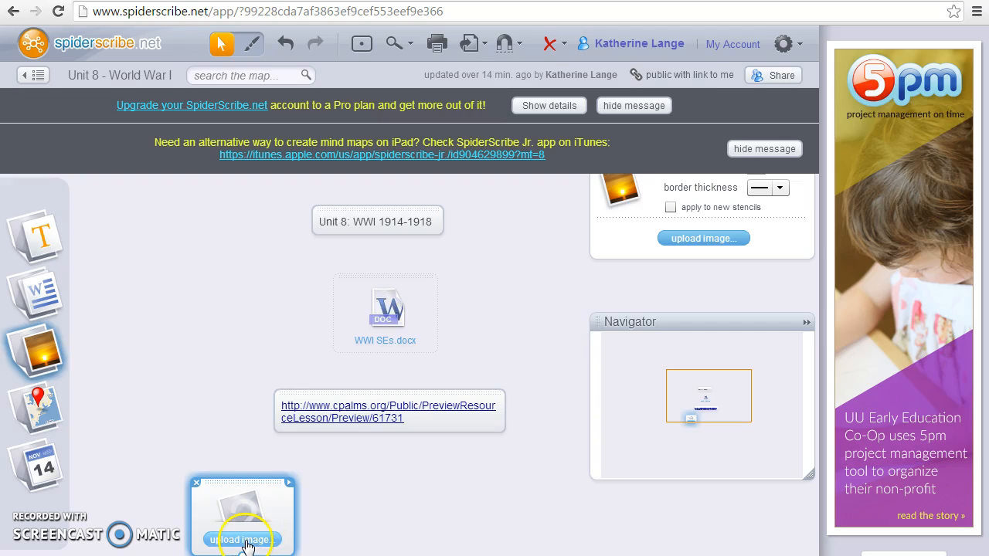
click(246, 541)
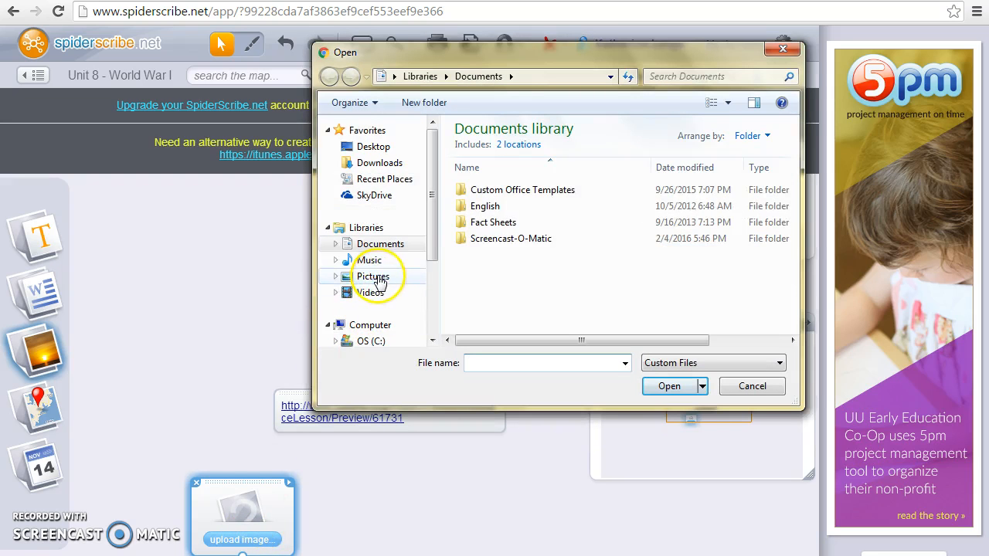
click(379, 278)
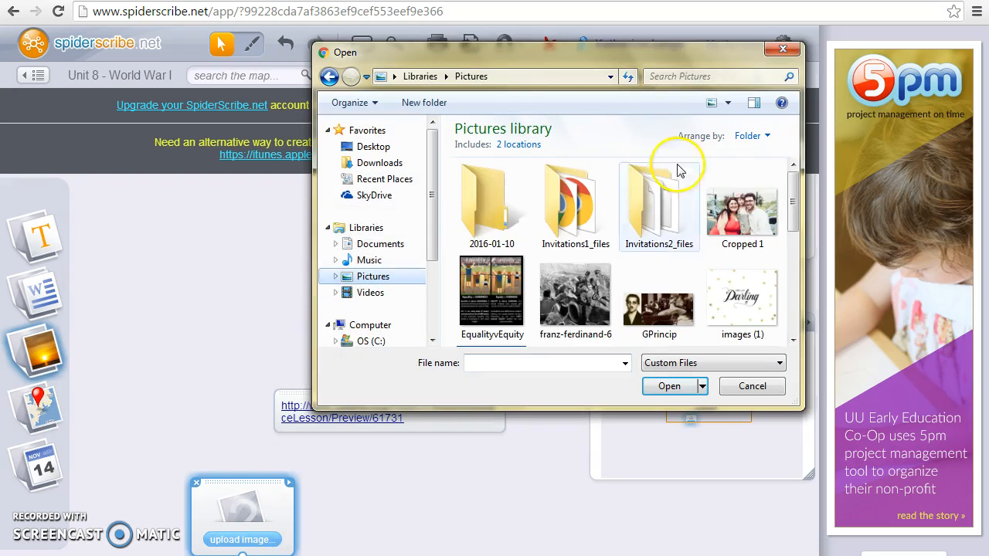
double_click(671, 323)
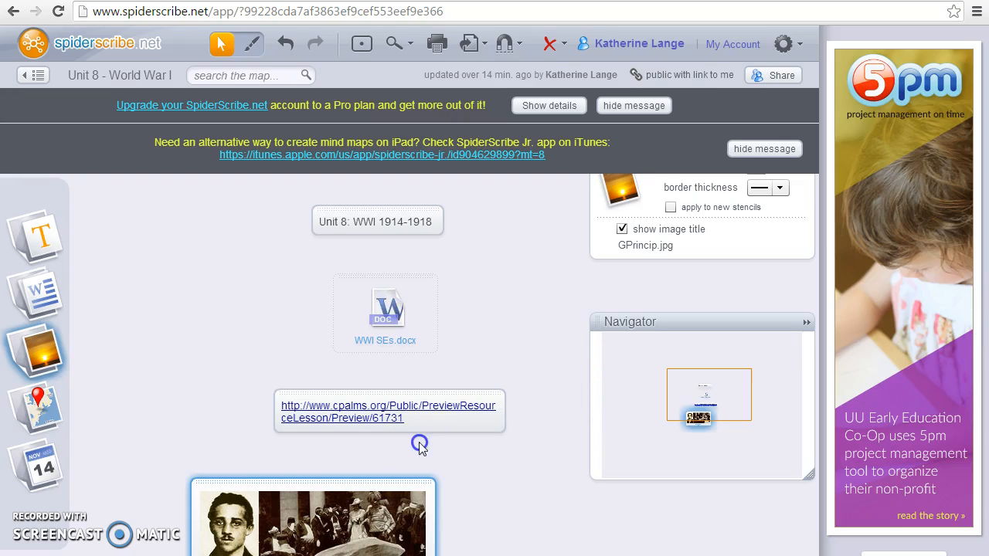
drag(329, 482, 238, 470)
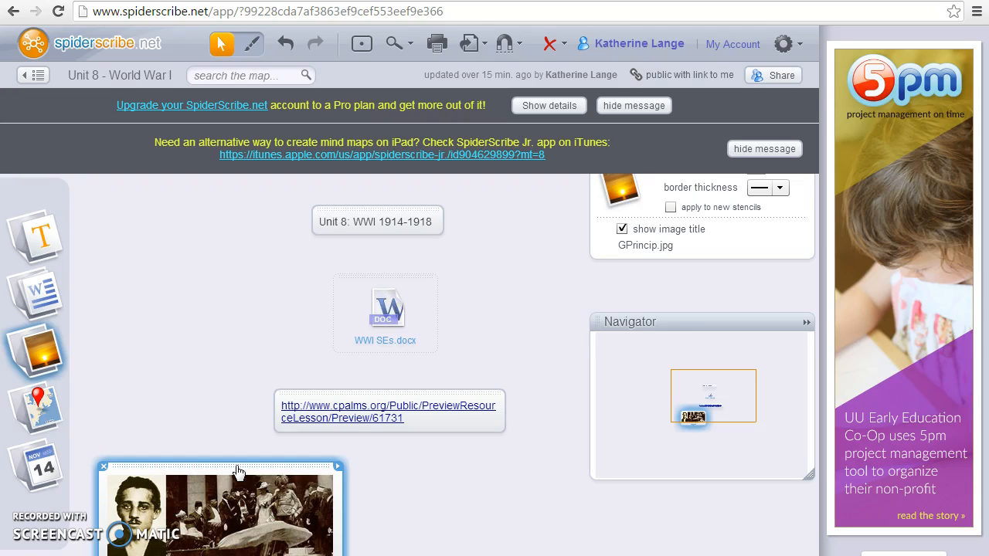
Add a map stencil to the right of the GPrincip picture and set its location to Sarajevo, Bosnia and Herzegovina.
click(48, 419)
drag(47, 419, 472, 491)
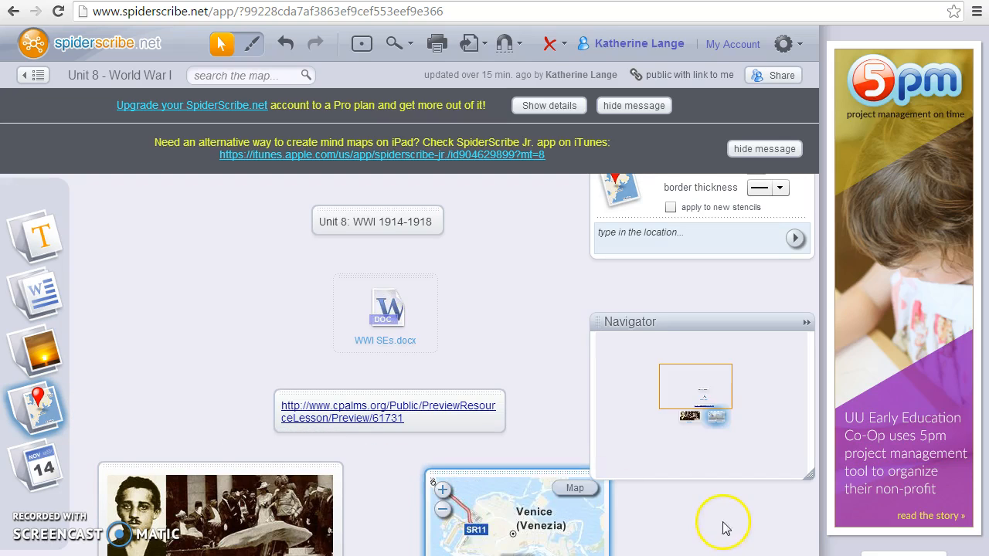
drag(746, 526, 728, 456)
click(570, 512)
click(538, 510)
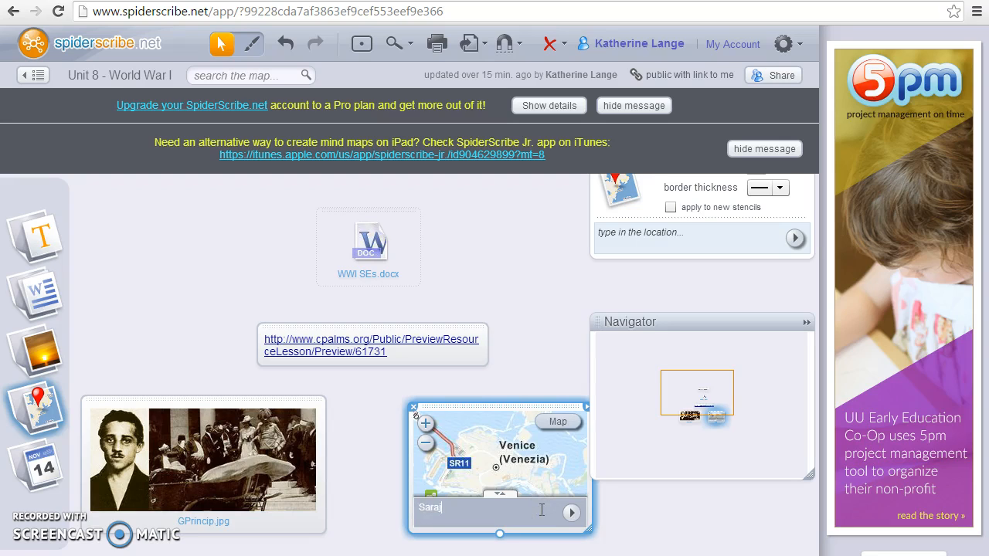
text(Sarajevo)
click(571, 512)
click(572, 514)
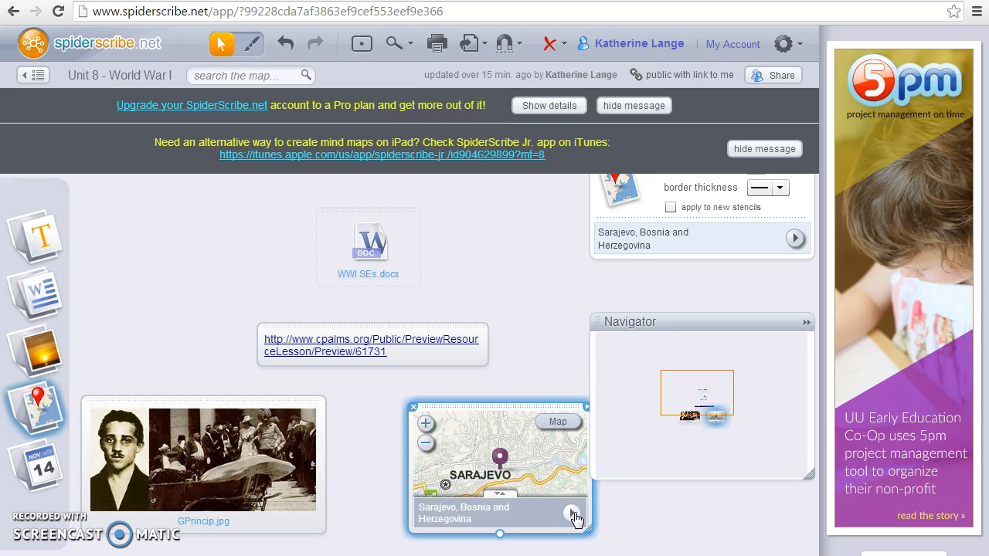
Try the Sarajevo map's zoom and hybrid view, and return it to the standard map view.
click(428, 423)
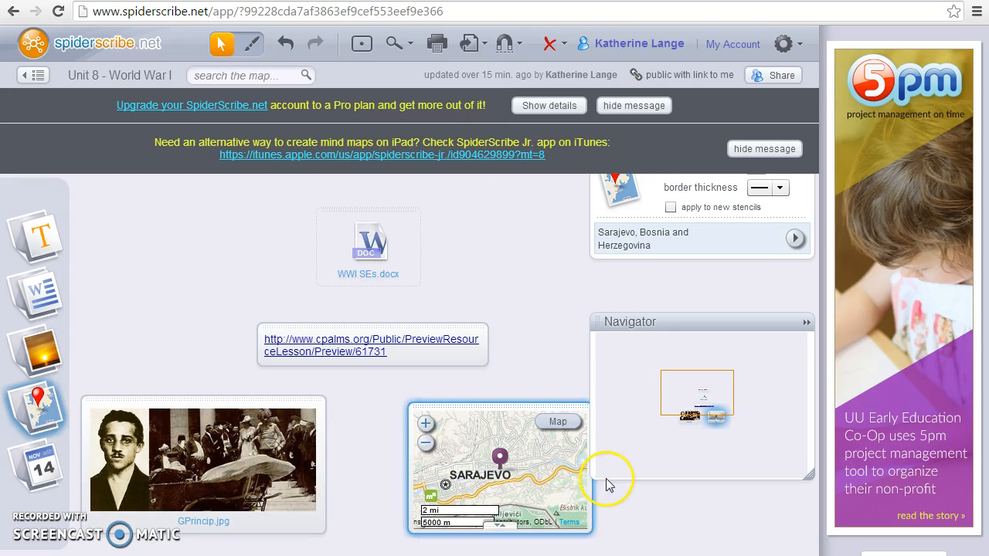
click(565, 424)
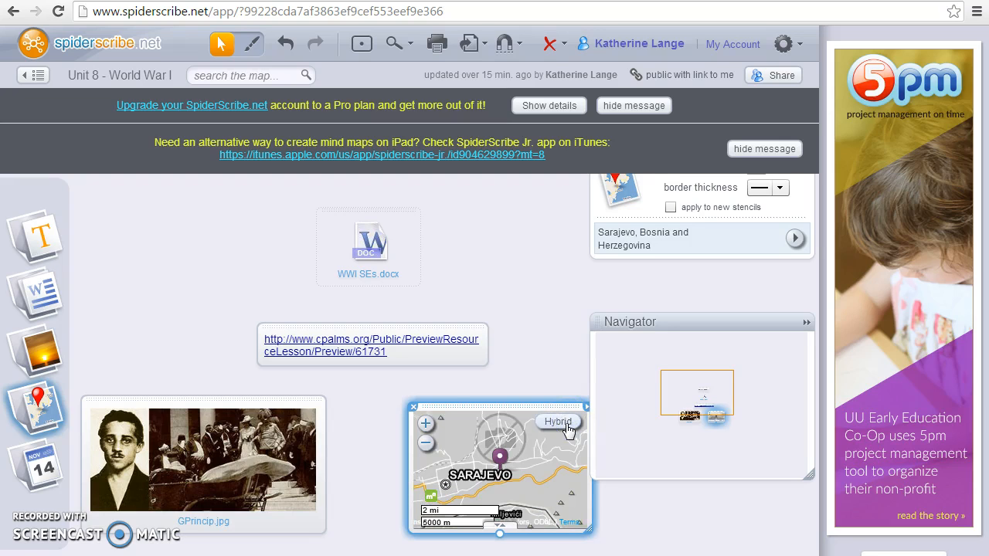
click(567, 429)
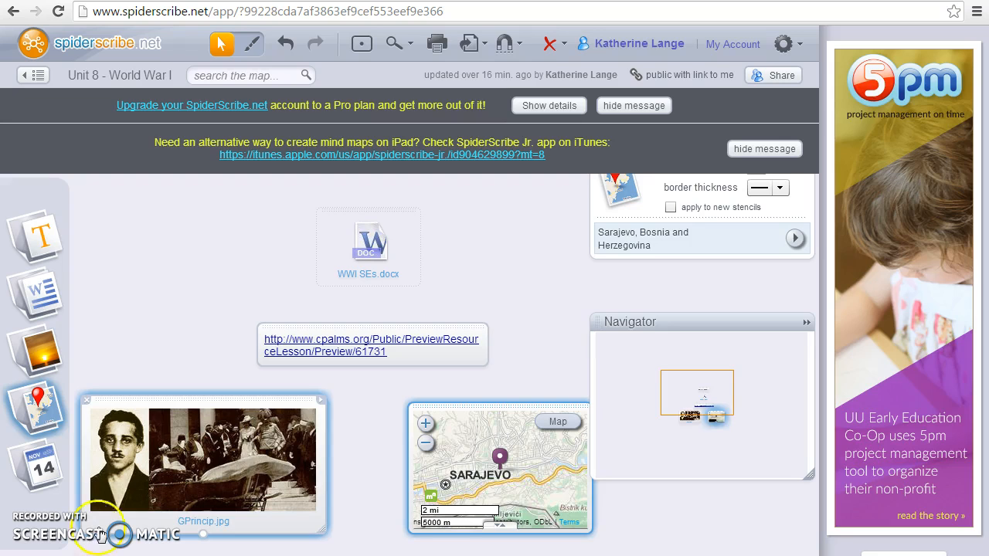
Add a text stencil below the picture and map reading "Explain the events leading to the assassination of Archduke Franz Ferdinand and his wife.".
drag(716, 396, 724, 424)
drag(39, 236, 330, 355)
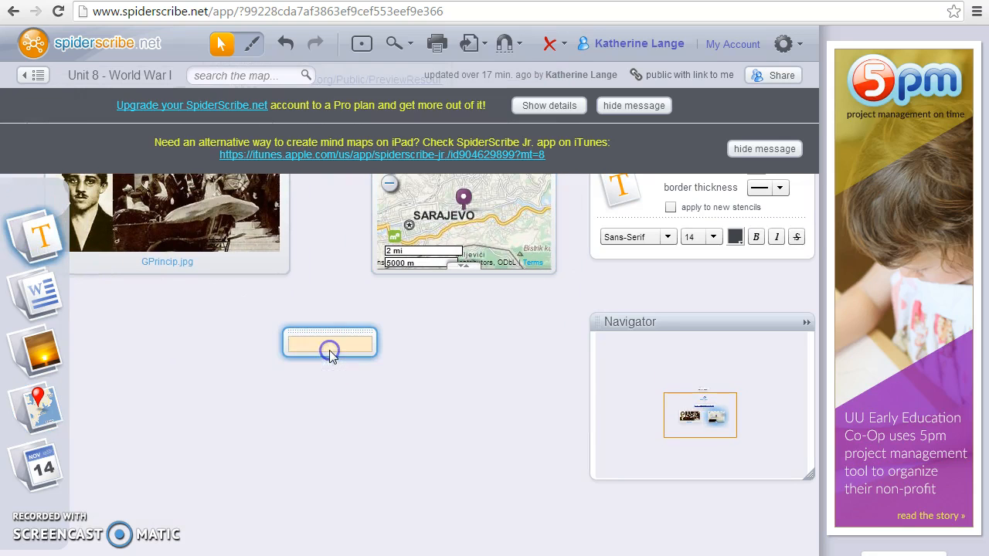
text(Ex)
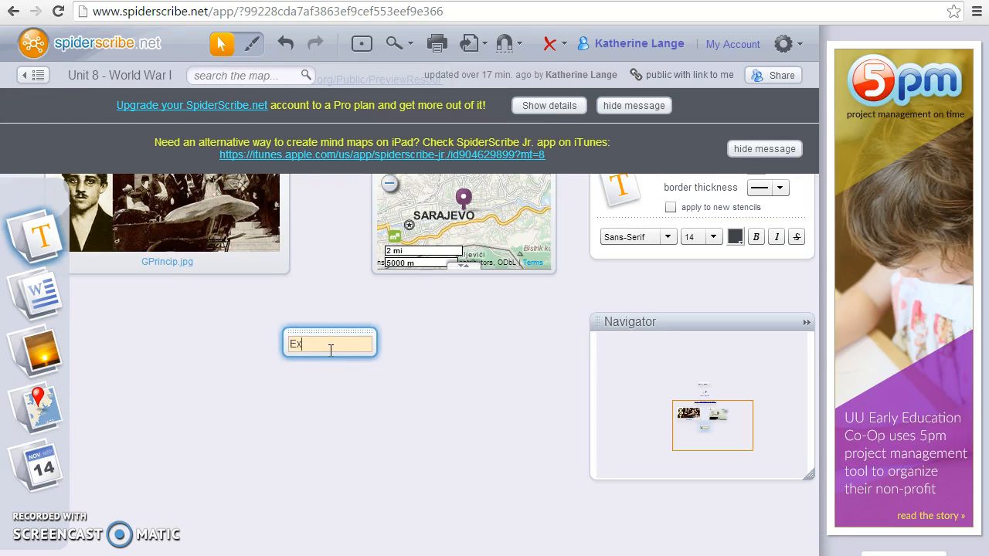
text(plain the events leading to the assassin)
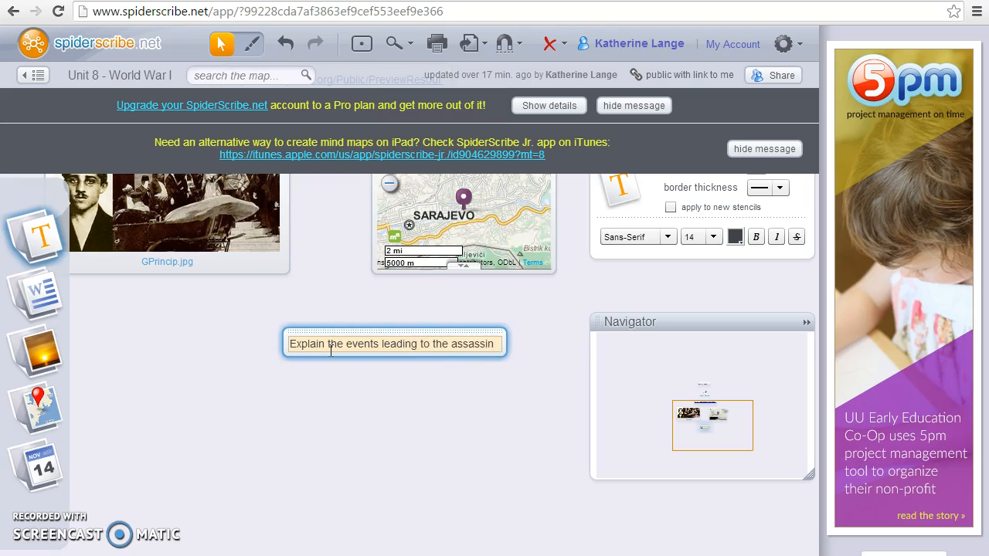
text(ation of Archduke Franz Ferdi)
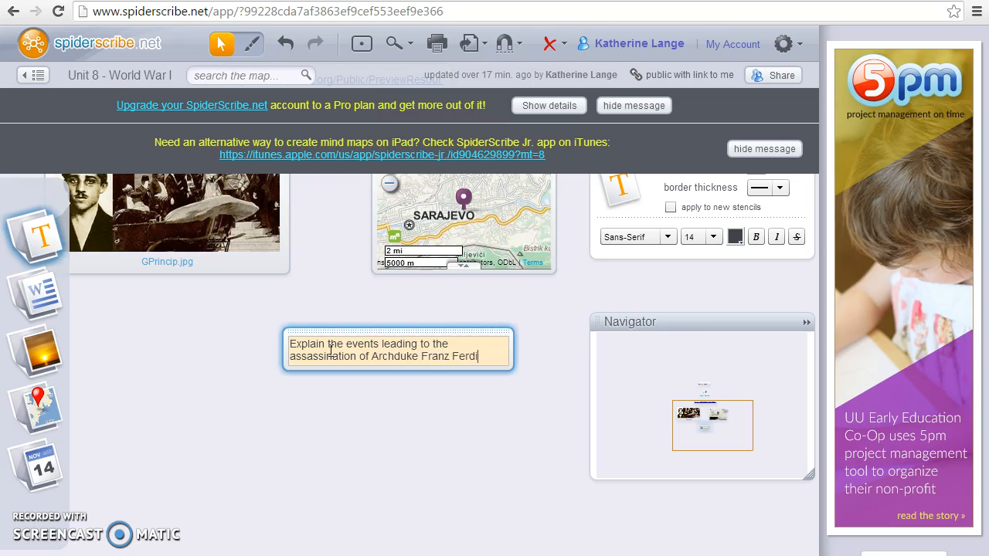
text(d and his wife.)
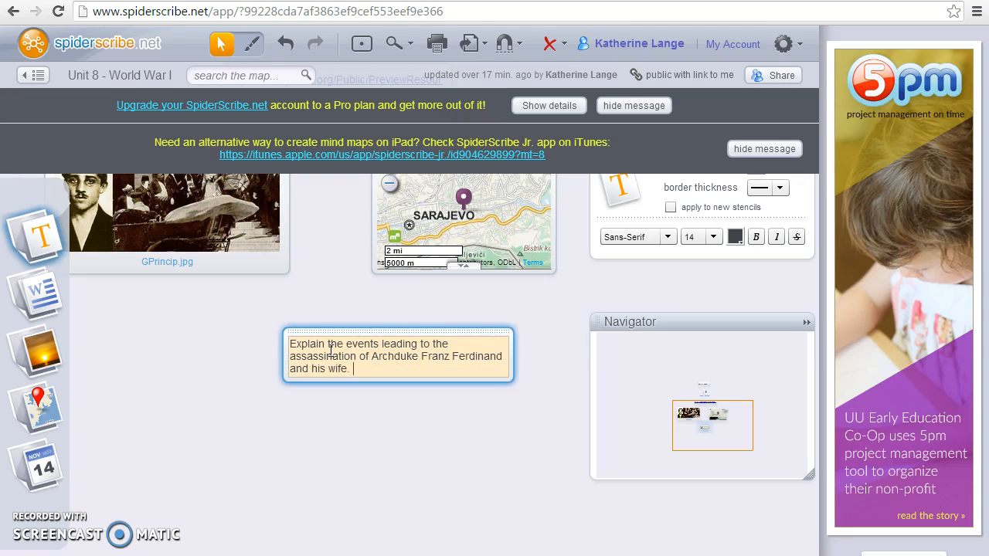
Add a date stencil below the assassination text, set it to 11 February 2016 and enter the note "DUE DATE!!!!".
click(71, 514)
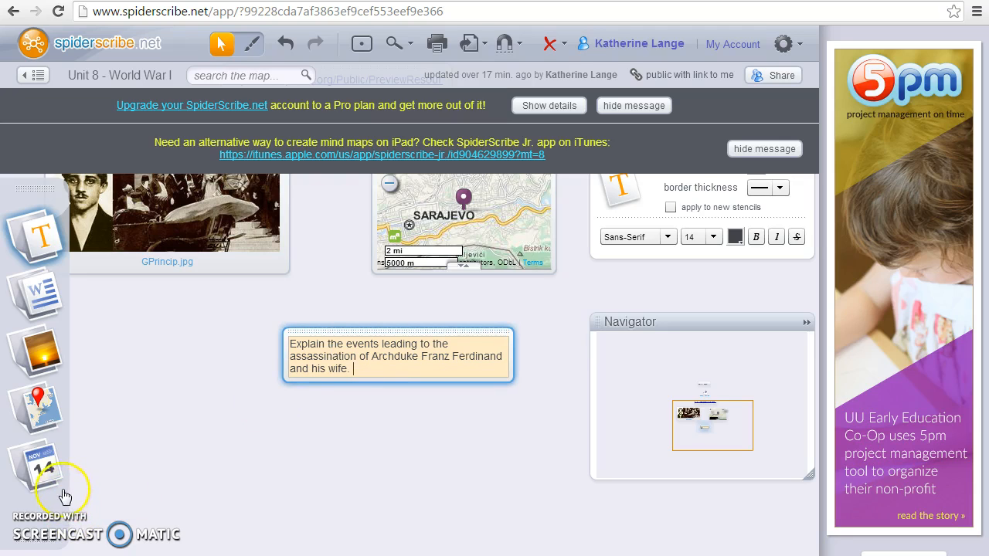
click(44, 471)
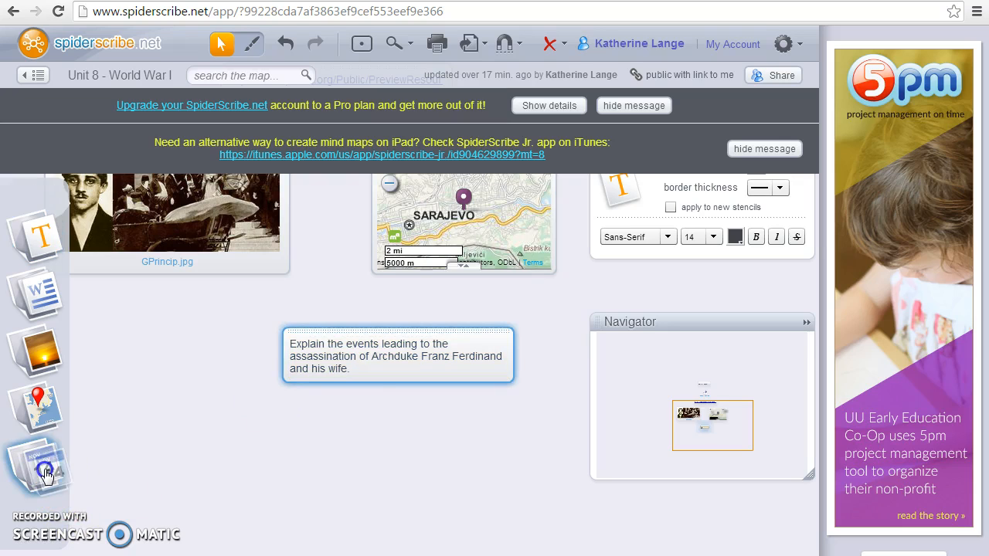
drag(46, 473, 414, 434)
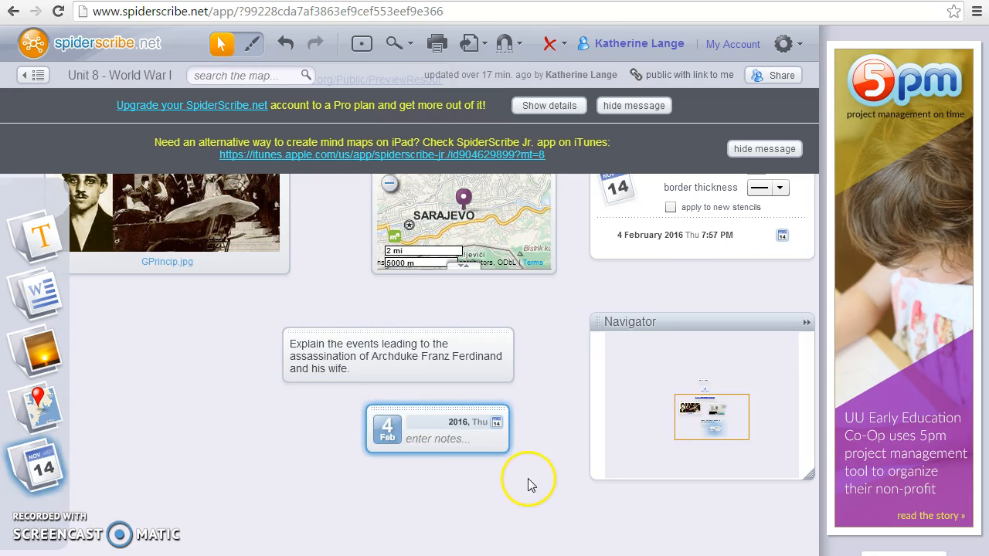
click(497, 423)
click(594, 313)
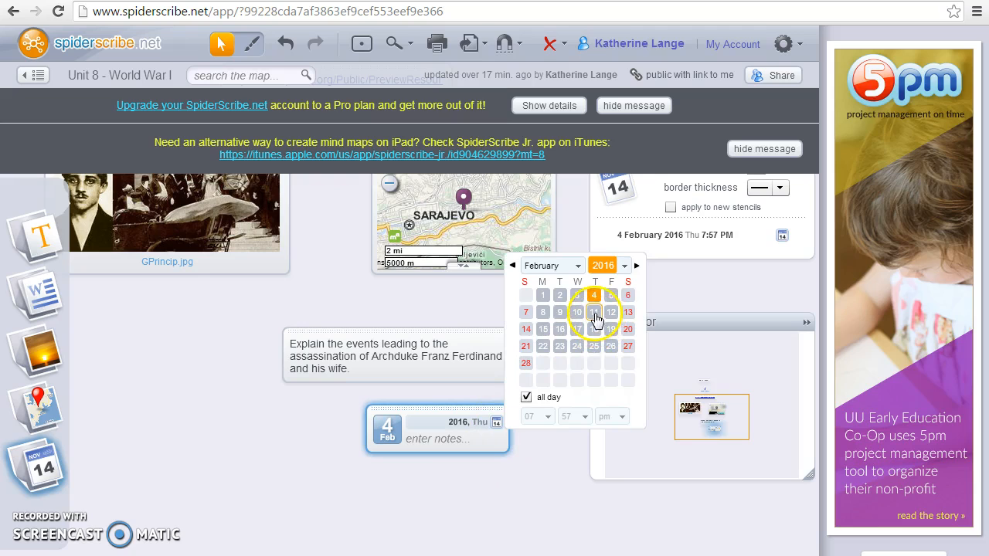
click(455, 445)
text(DUE)
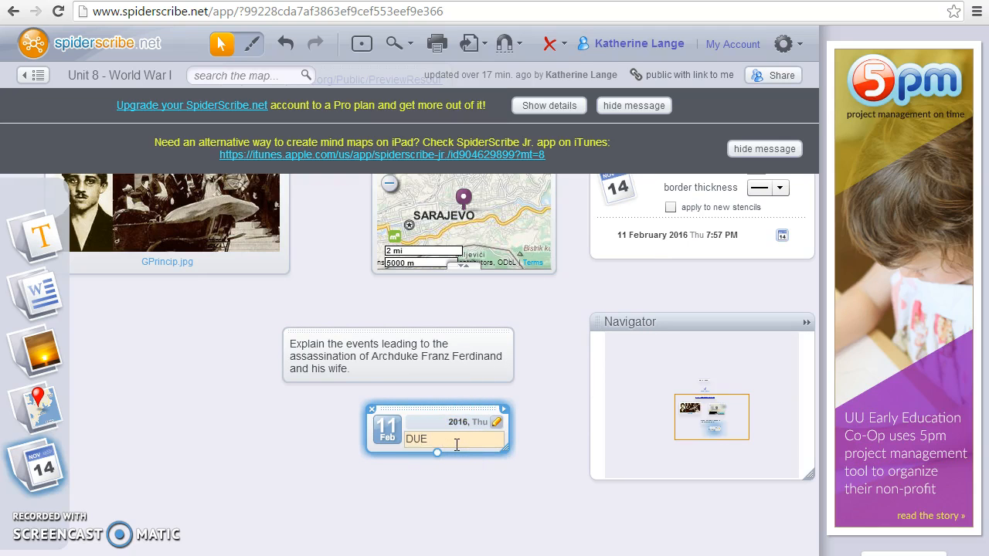
click(391, 455)
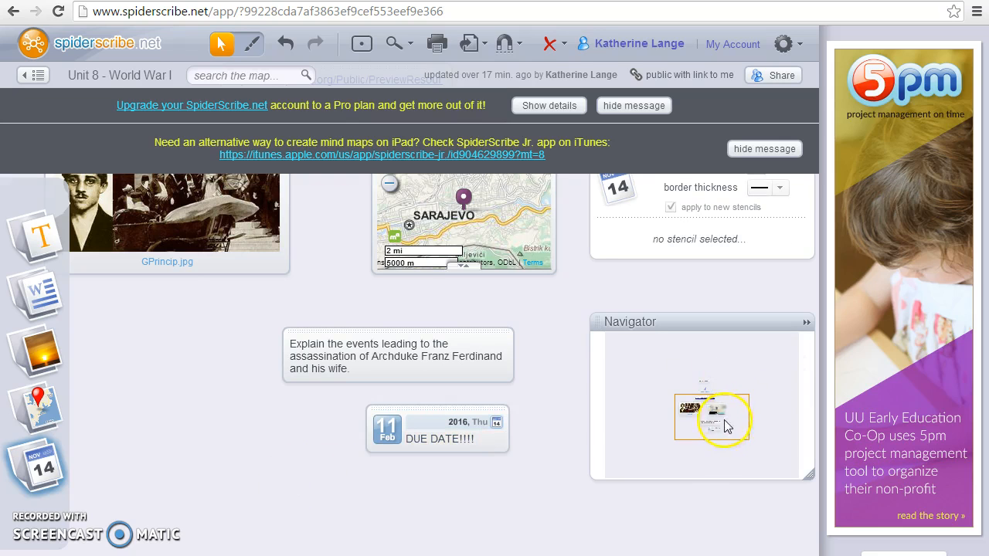
Connect the WWI SEs document to the lesson link, and the lesson link to both the GPrincip picture and the Sarajevo map.
drag(727, 426, 723, 401)
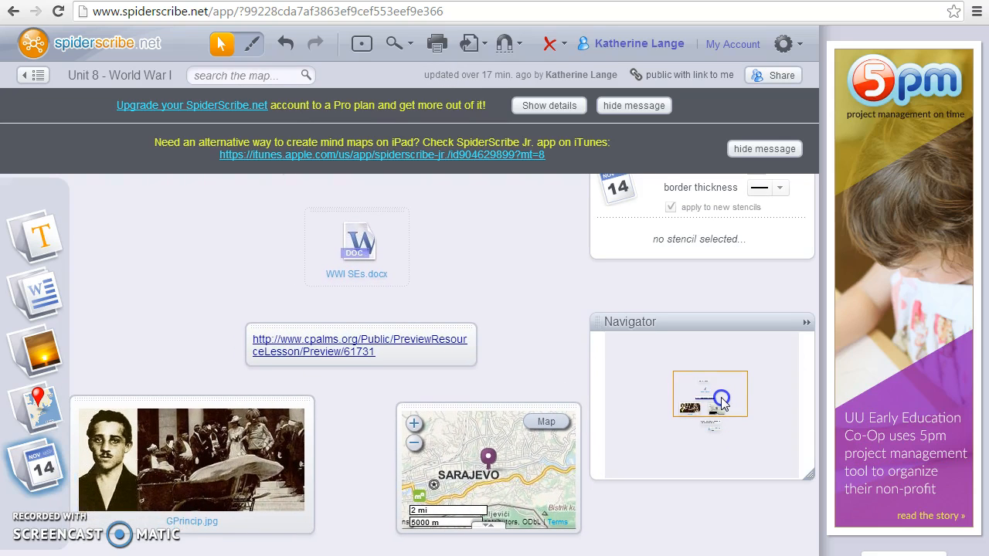
drag(723, 401, 722, 403)
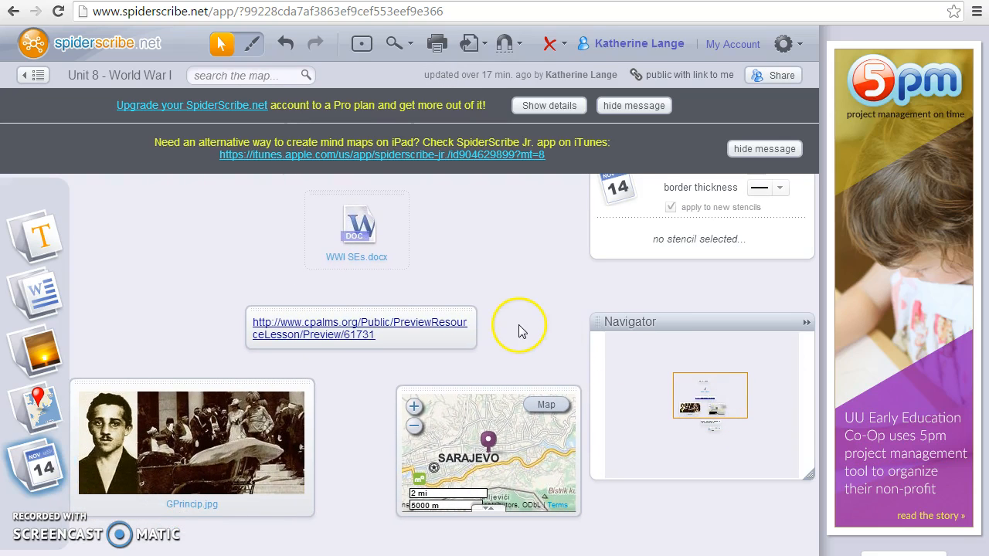
mouse_move(398, 242)
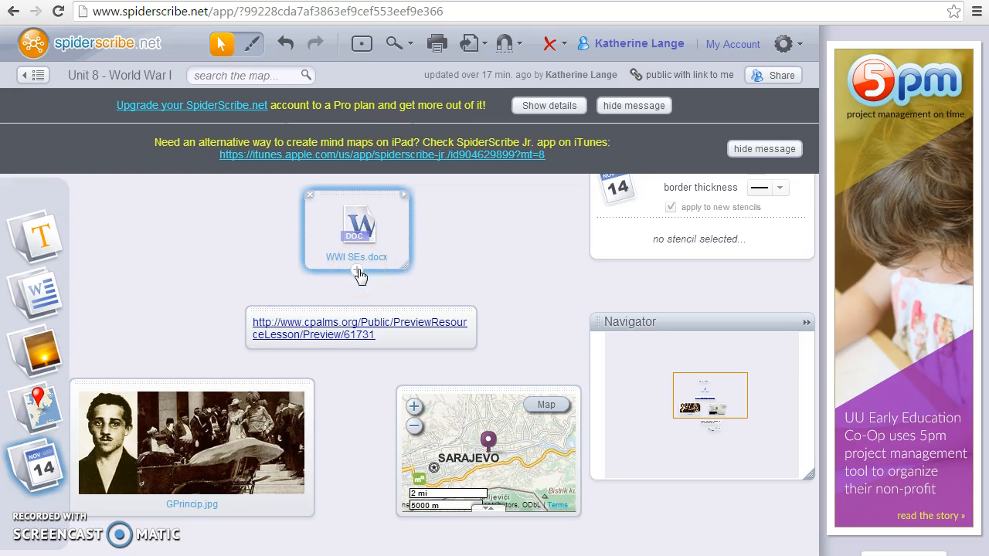
drag(360, 276, 358, 308)
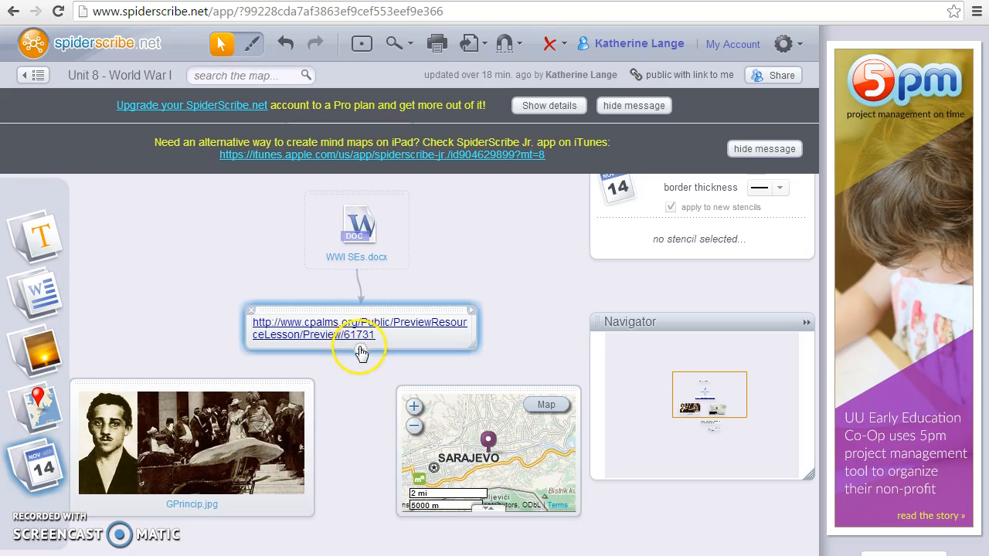
drag(360, 352, 177, 378)
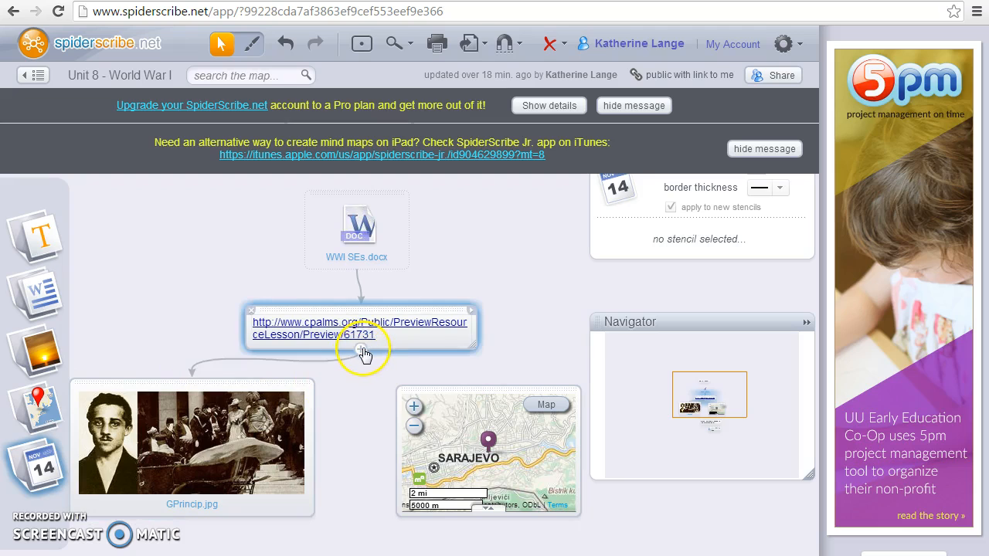
drag(364, 353, 497, 390)
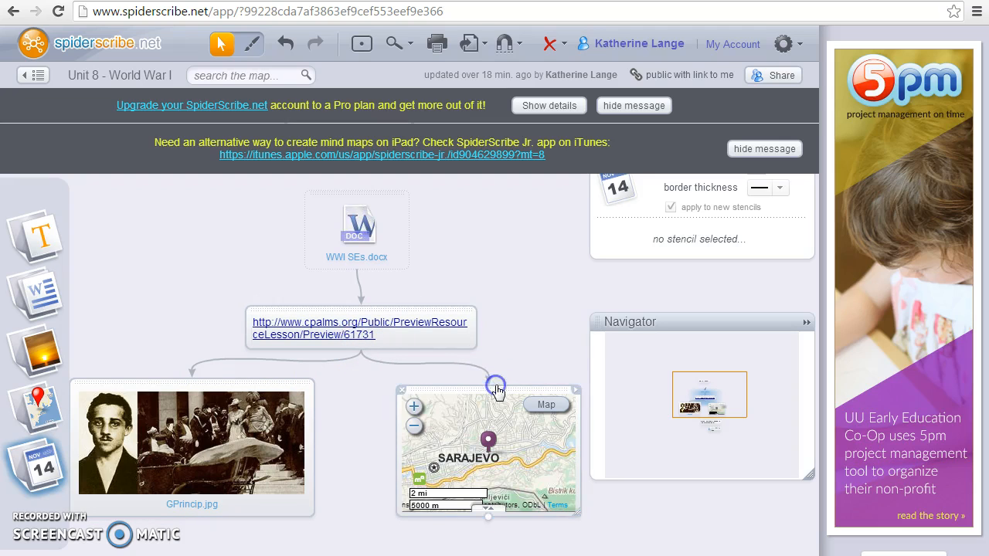
Connect the GPrincip picture to the Sarajevo map, and connect both of them to the assassination text stencil.
click(182, 516)
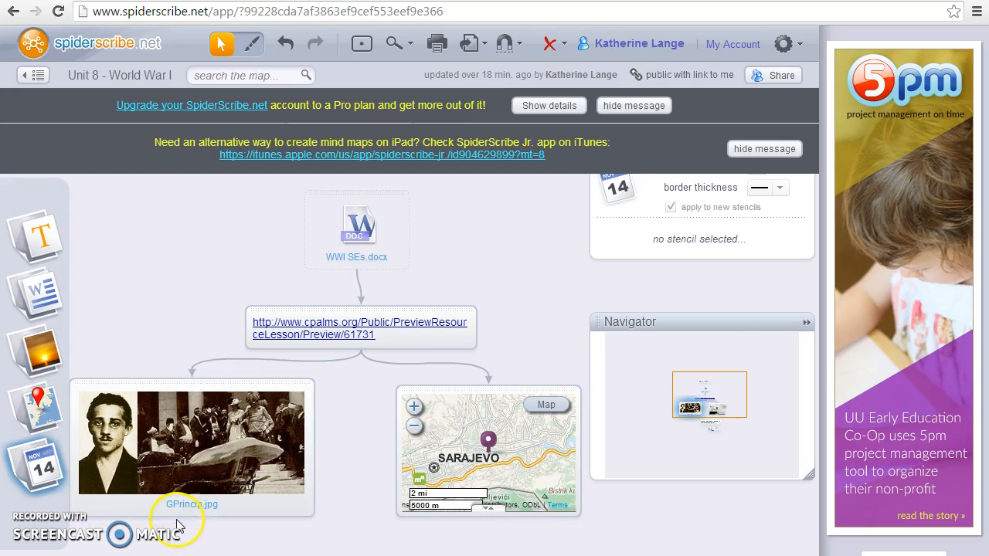
drag(192, 523, 487, 521)
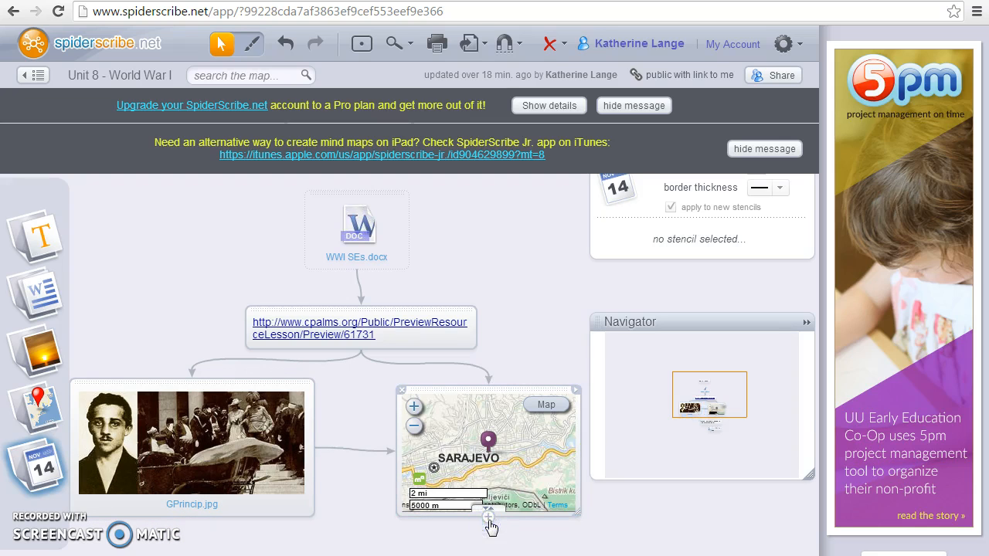
drag(717, 396, 728, 408)
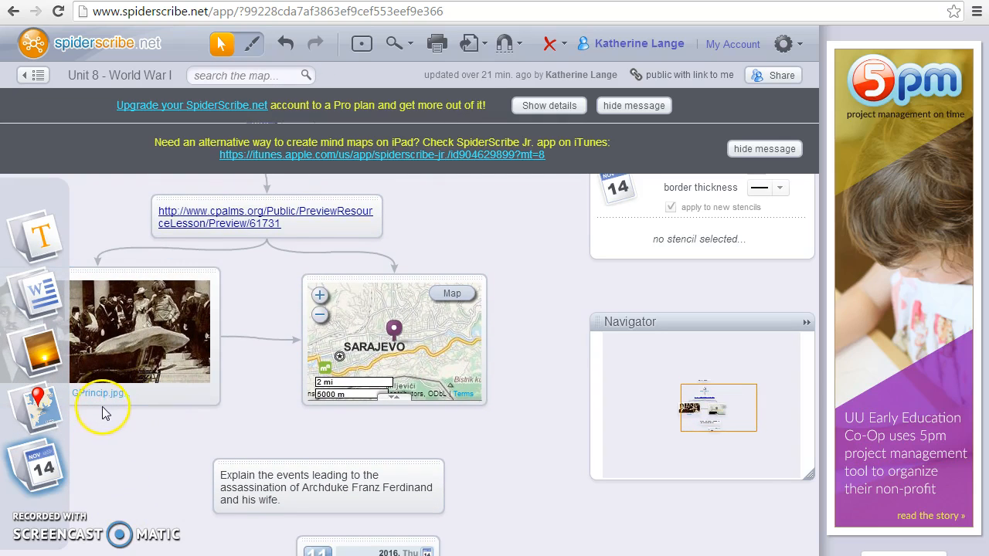
drag(101, 412, 324, 469)
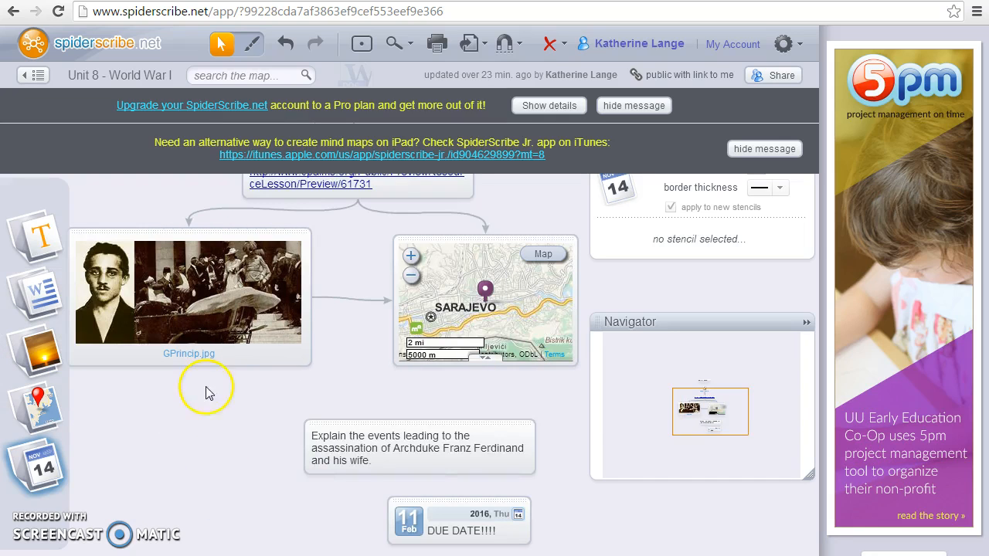
drag(183, 370, 400, 426)
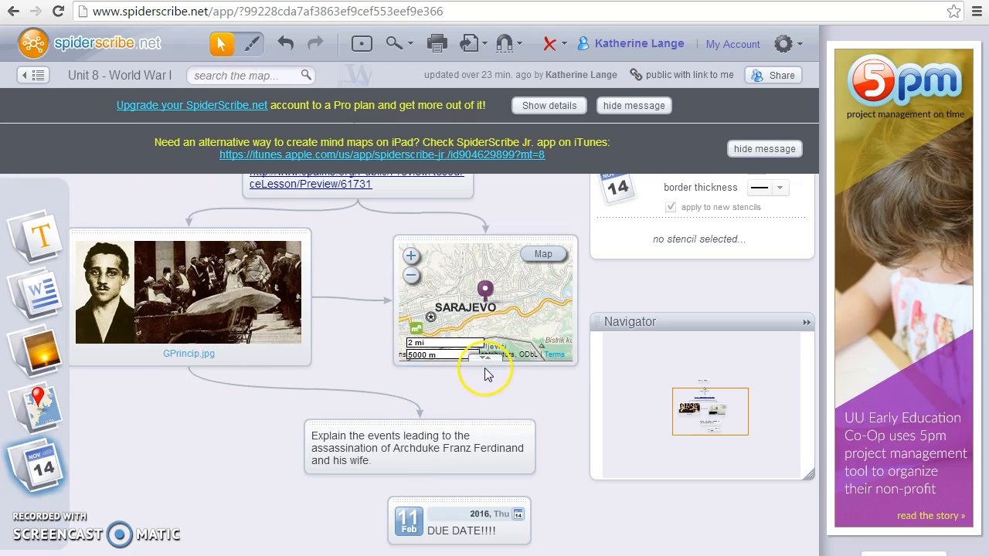
drag(484, 358, 426, 421)
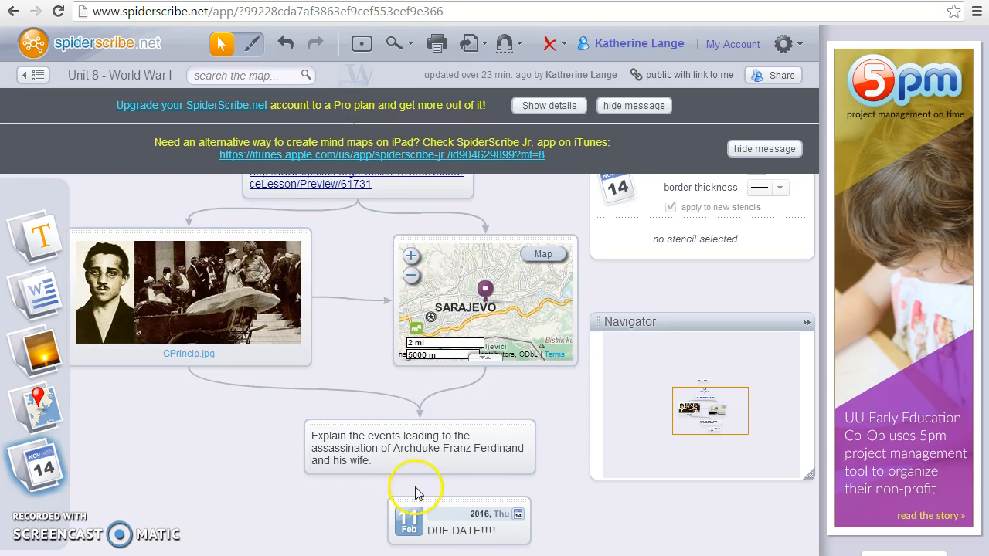
Connect the assassination text to the due date stencil and shift both left so the text is centred beneath the picture and map.
drag(419, 475, 435, 500)
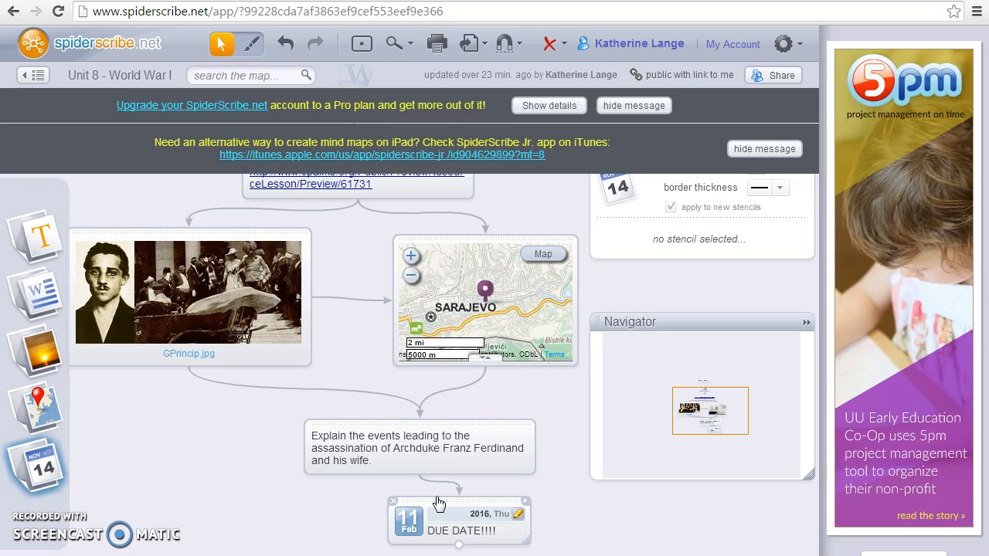
click(453, 504)
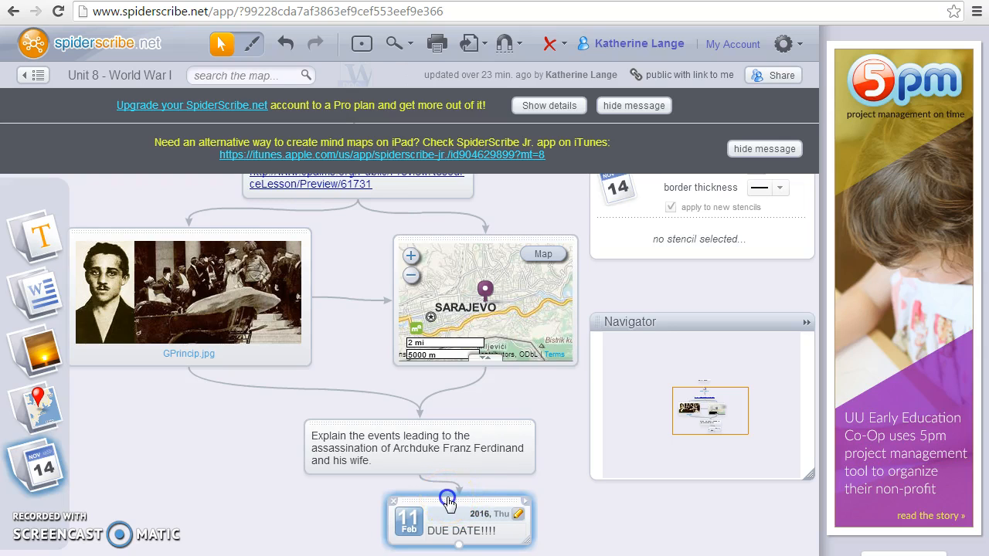
drag(449, 502, 363, 513)
drag(397, 420, 328, 427)
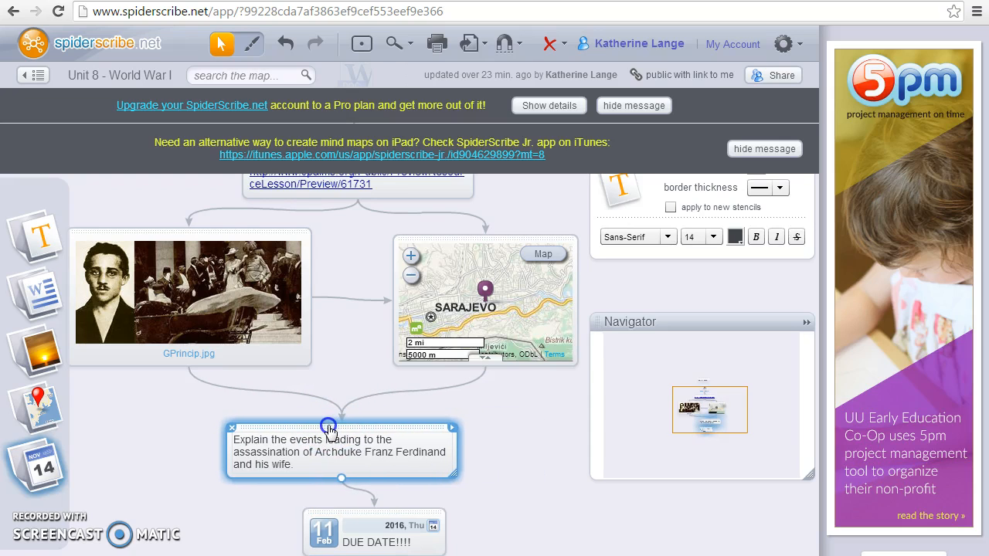
click(499, 426)
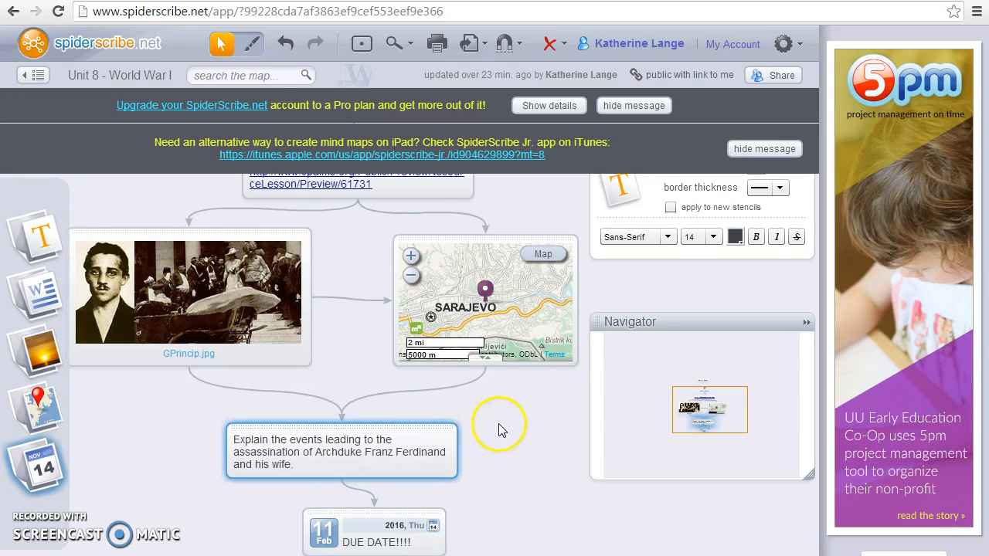
drag(538, 419, 541, 471)
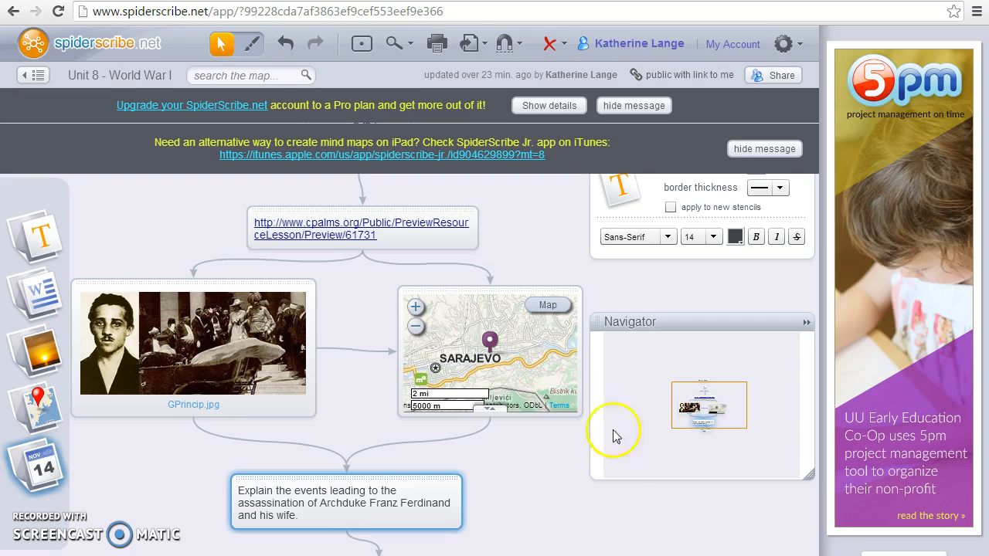
Hide the stencil properties panel and bring it back.
click(698, 411)
drag(697, 411, 701, 388)
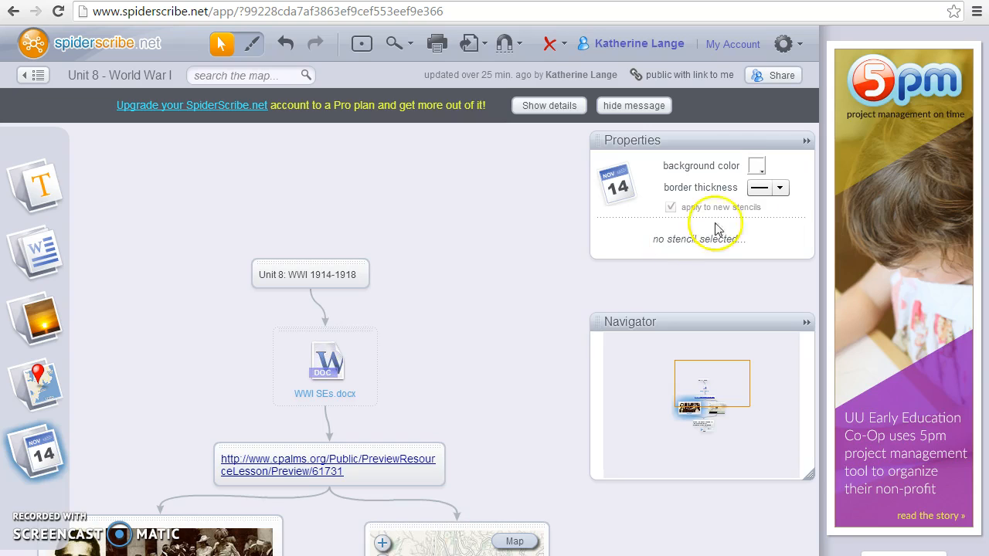
click(807, 142)
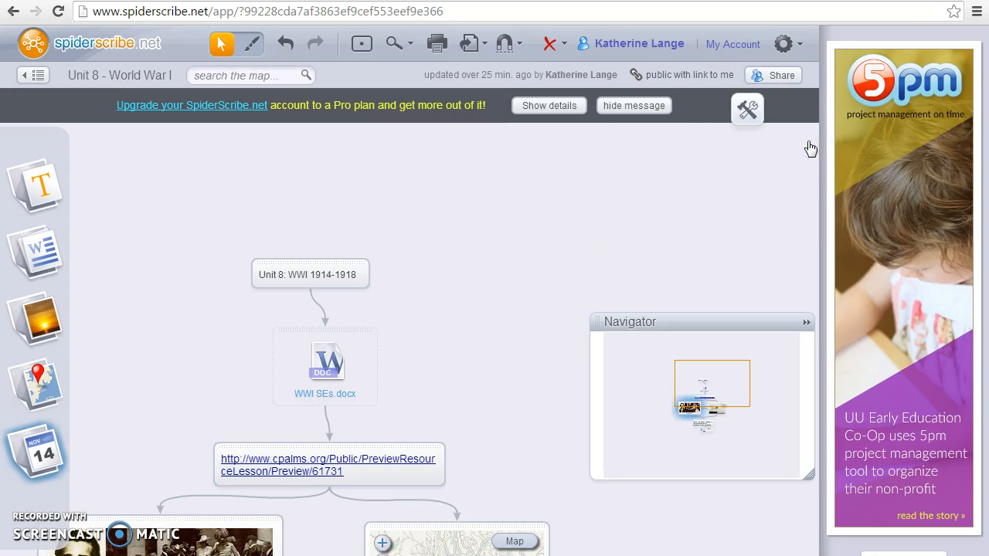
click(747, 115)
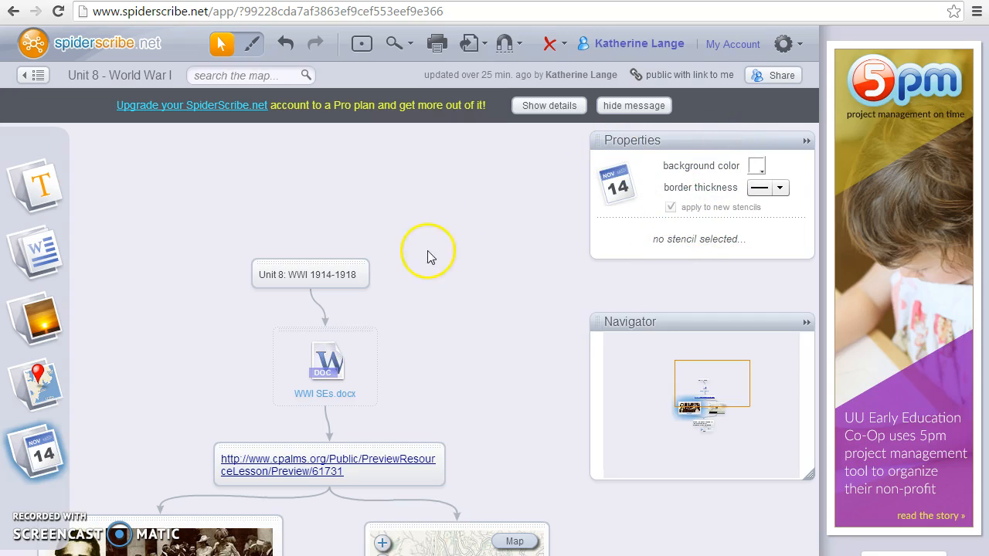
Set the font size of the "Unit 8: WWI 1914-1918" title stencil to 22.
click(329, 272)
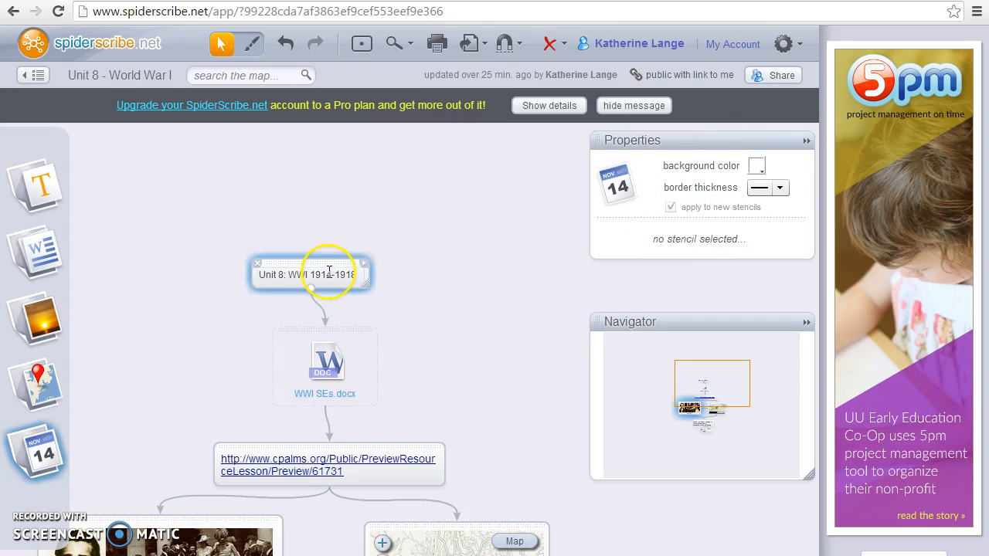
click(331, 267)
click(348, 268)
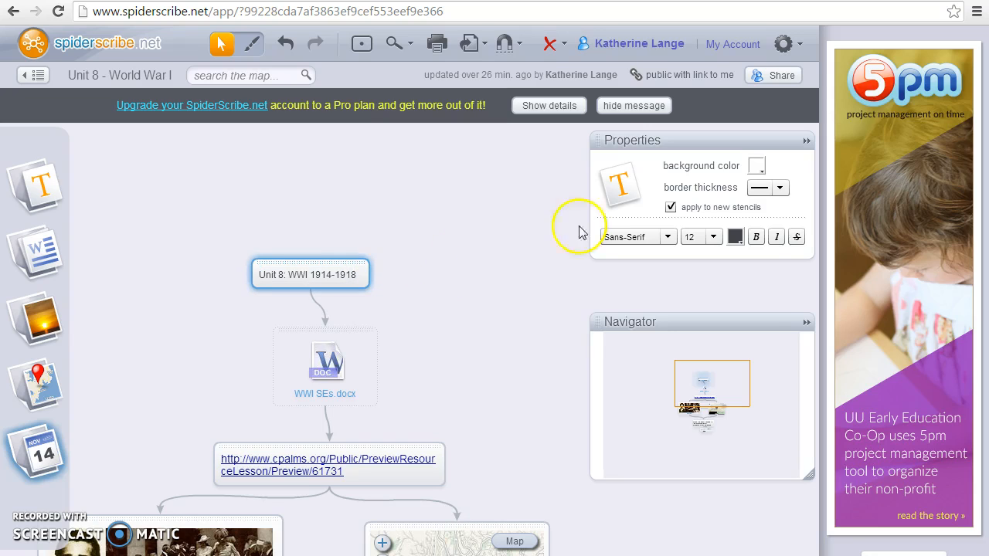
click(713, 237)
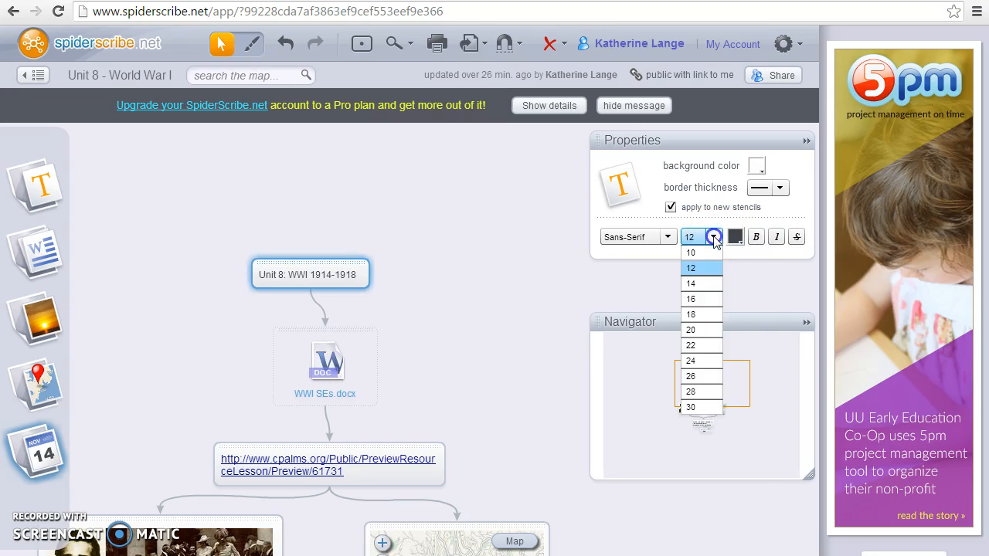
click(695, 346)
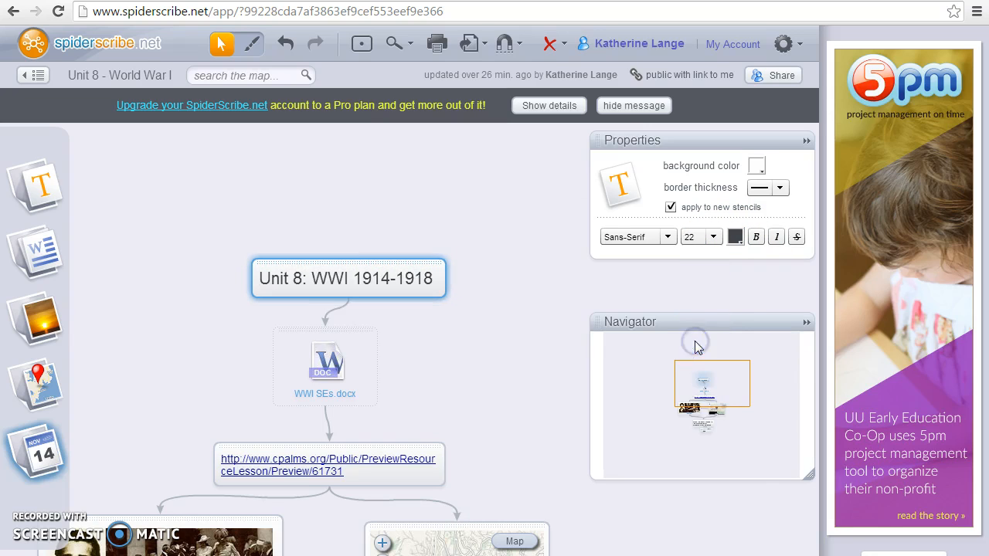
Colour the "Unit 8: WWI 1914-1918" title text yellow-green and give its stencil the thickest border.
click(738, 244)
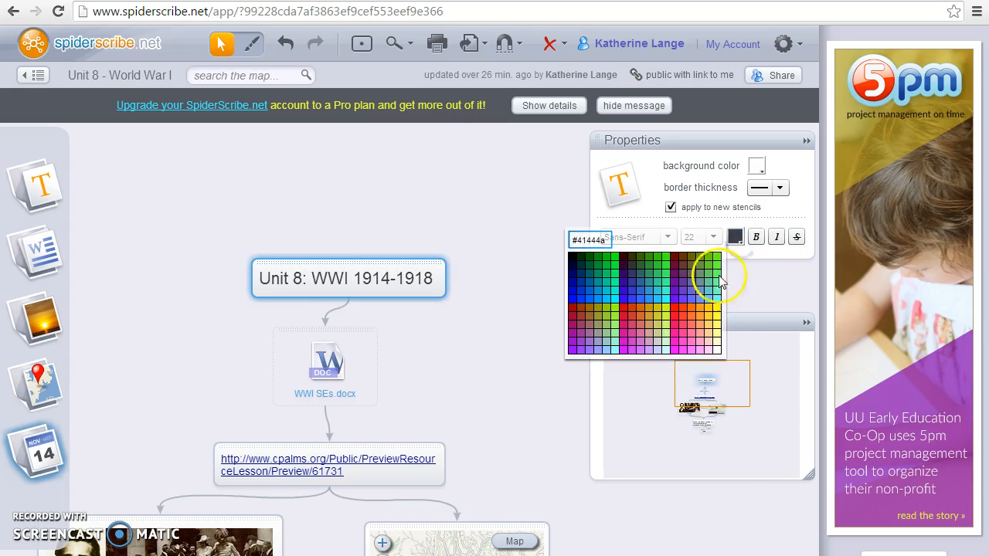
click(666, 307)
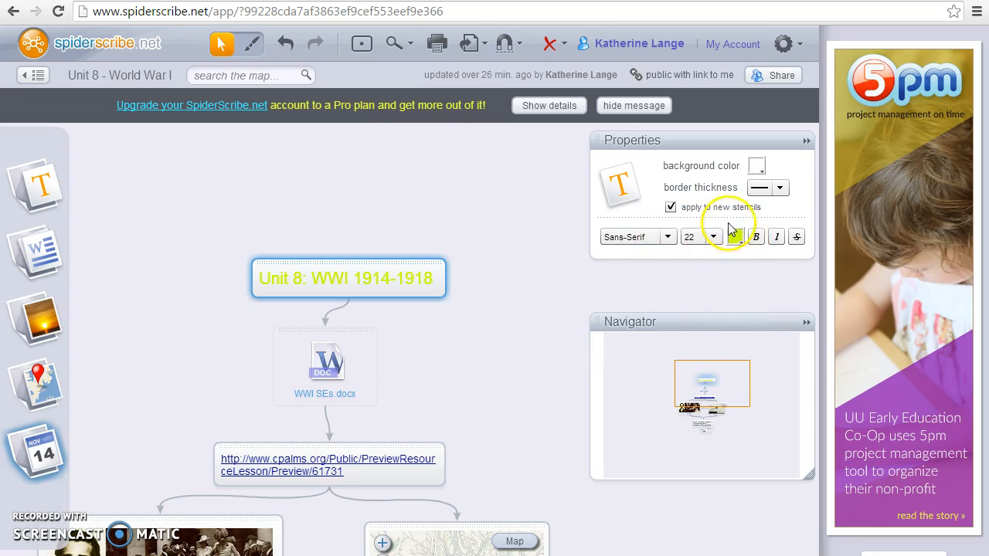
click(779, 188)
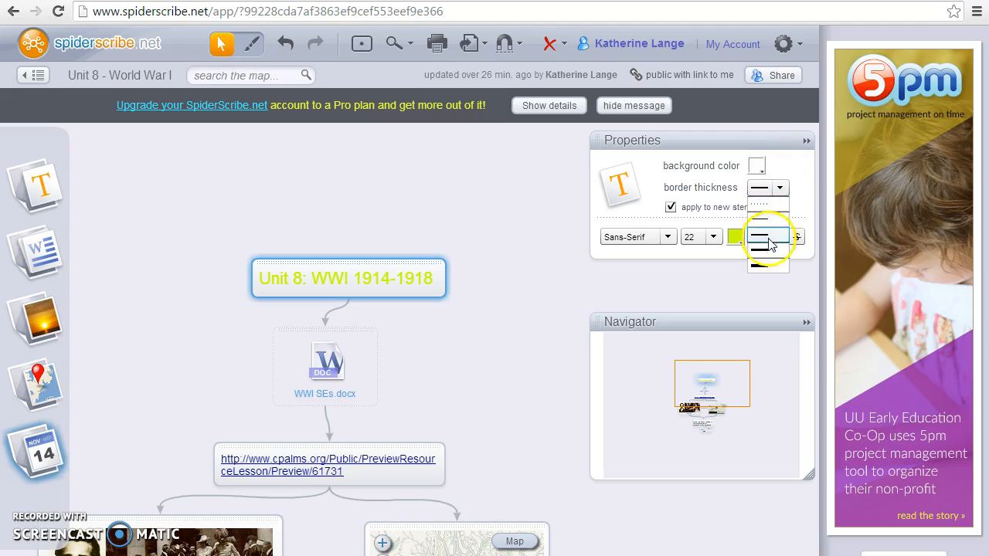
click(764, 265)
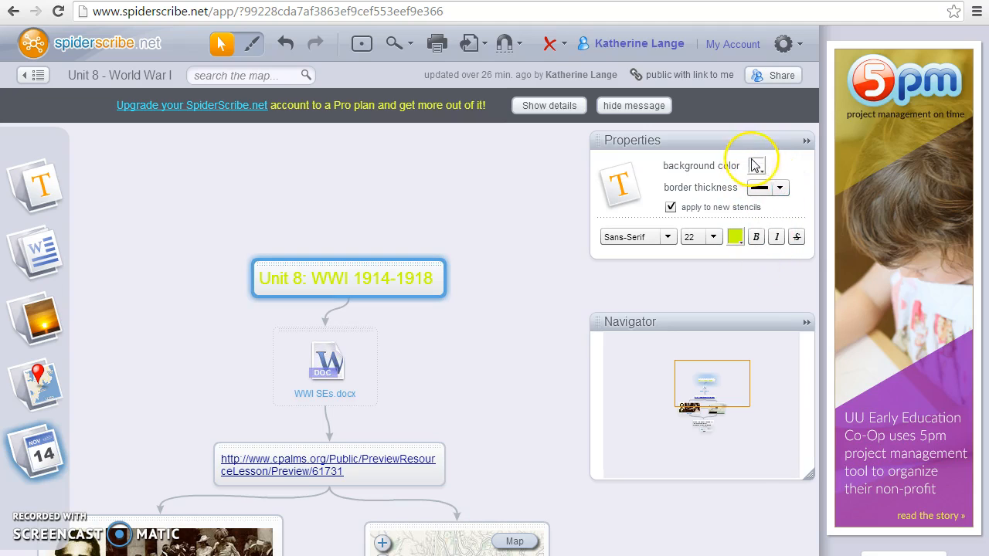
Give the title stencil a black background and change its font to Serif, leaving italics off.
click(756, 165)
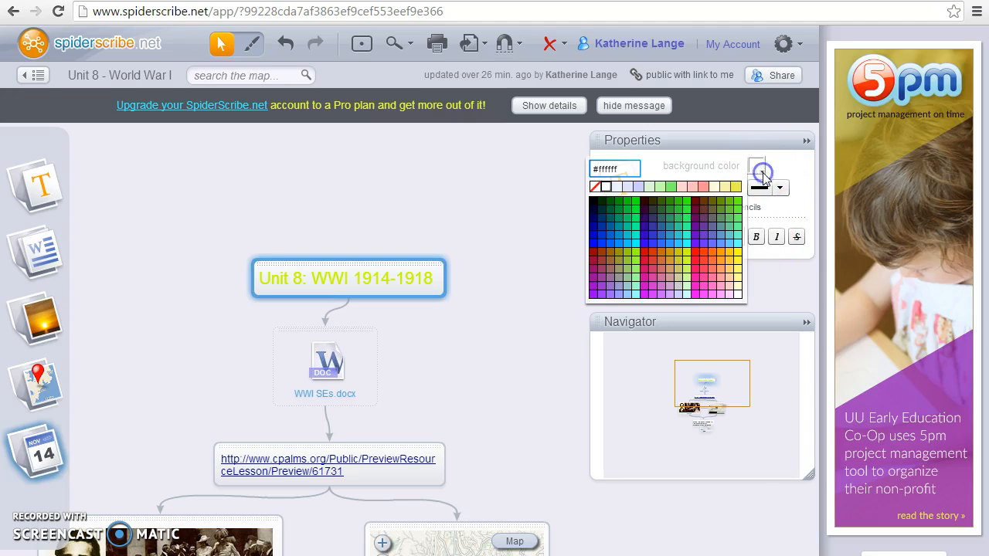
click(592, 202)
click(669, 237)
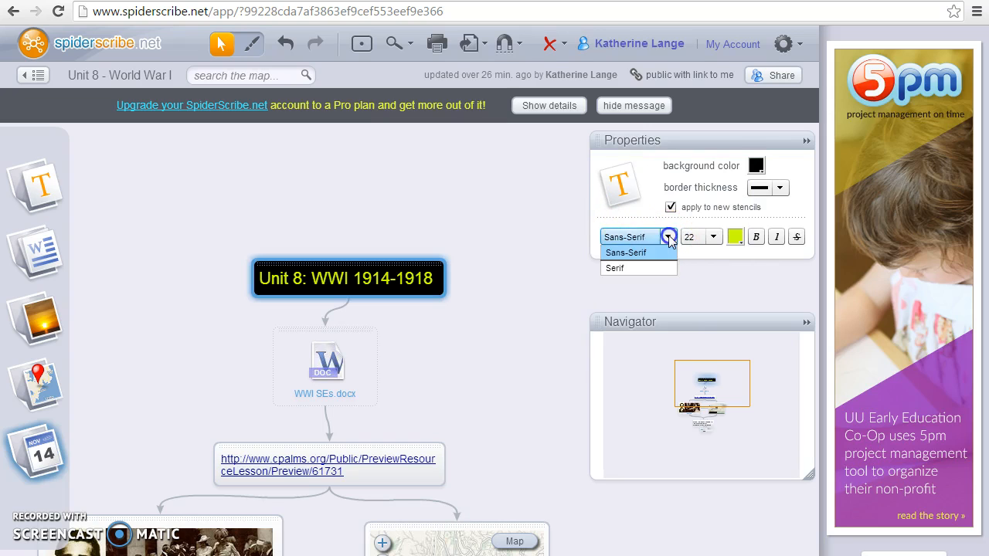
click(656, 268)
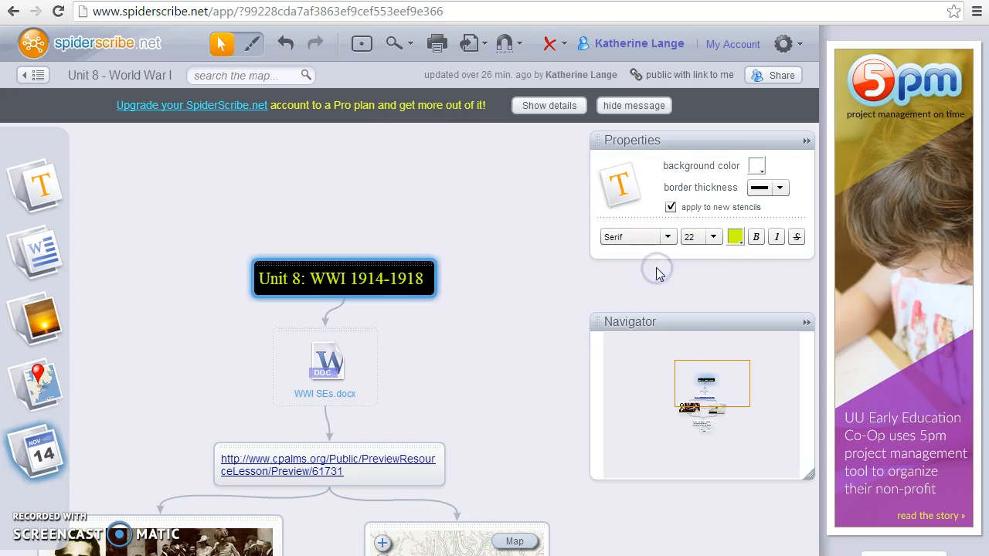
click(776, 238)
click(777, 239)
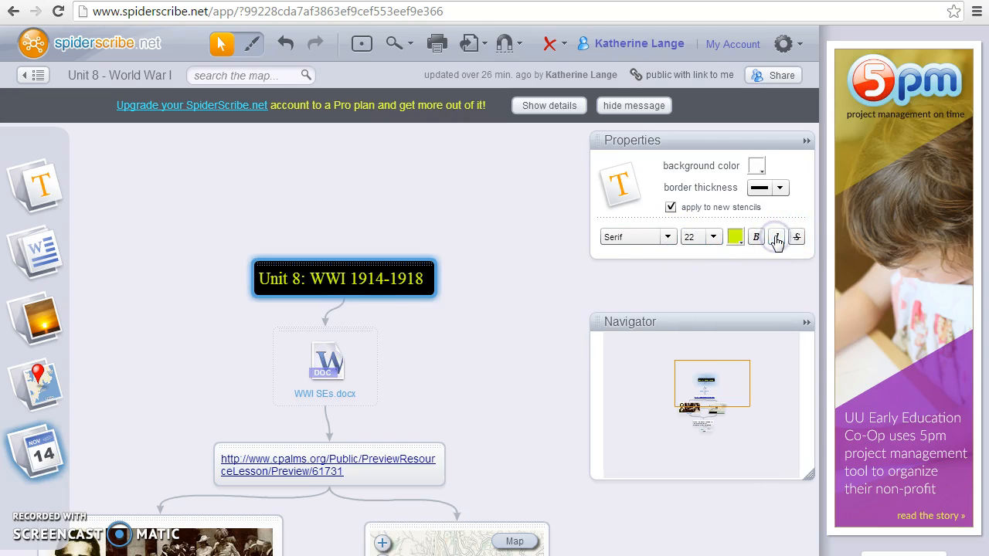
click(464, 225)
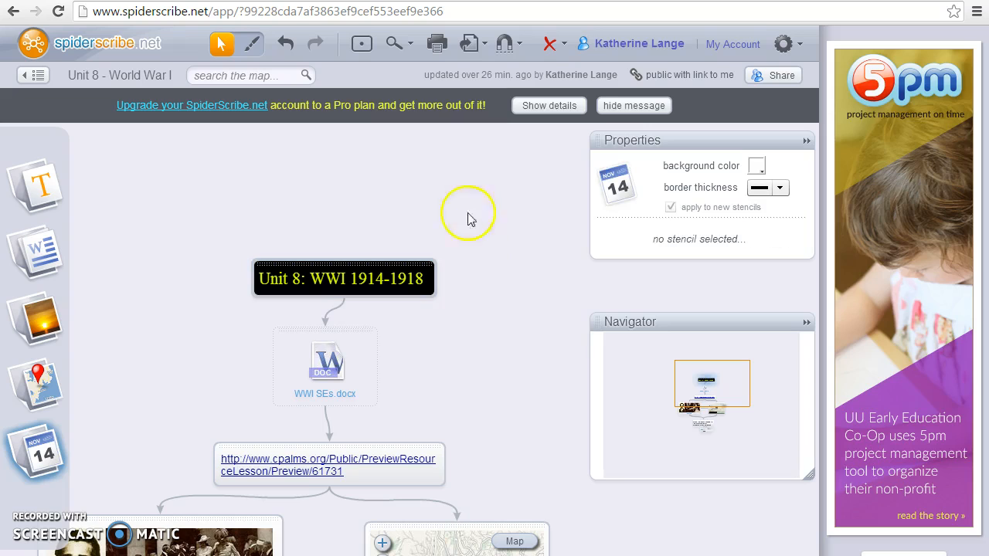
Review the map's sharing settings, including the Reader(s) and Editor(s) roles for added people, and save them.
click(764, 77)
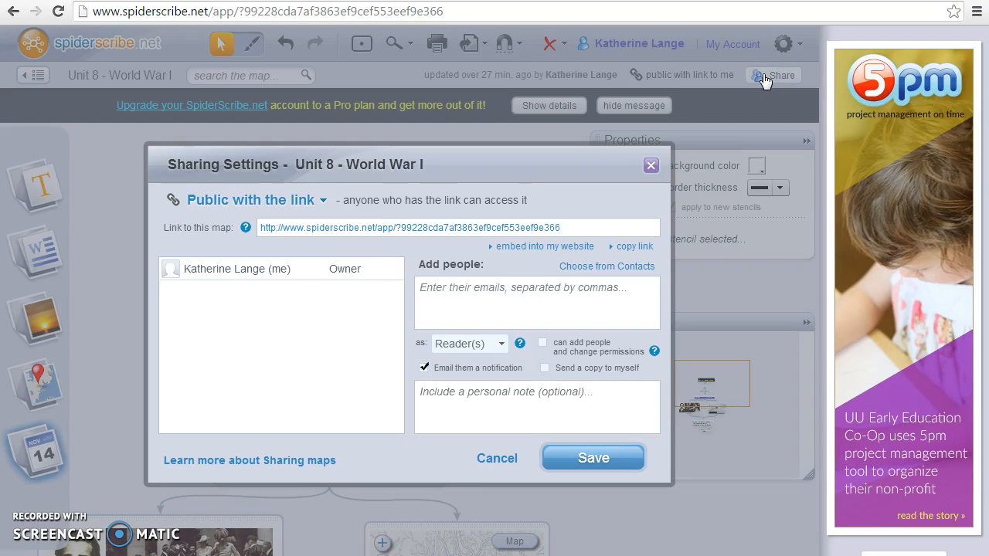
click(502, 345)
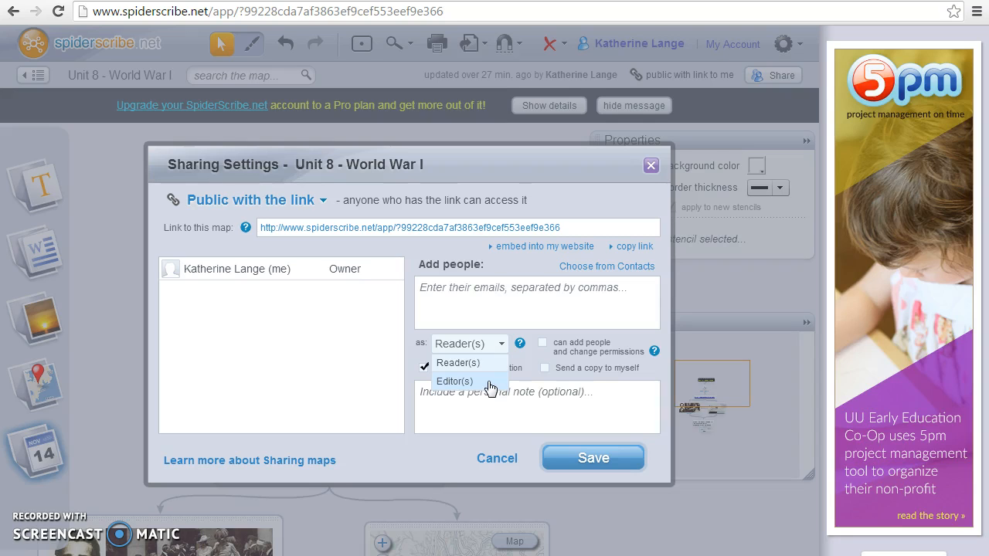
click(562, 397)
click(595, 459)
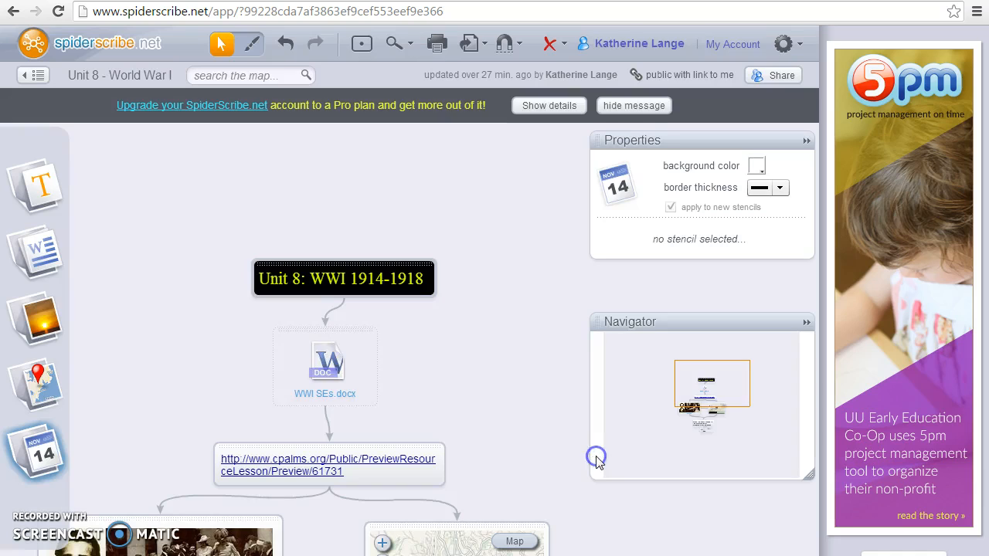
Bring the GPrincip picture, Sarajevo map and assassination text stencils into view using the Navigator.
drag(726, 403, 718, 427)
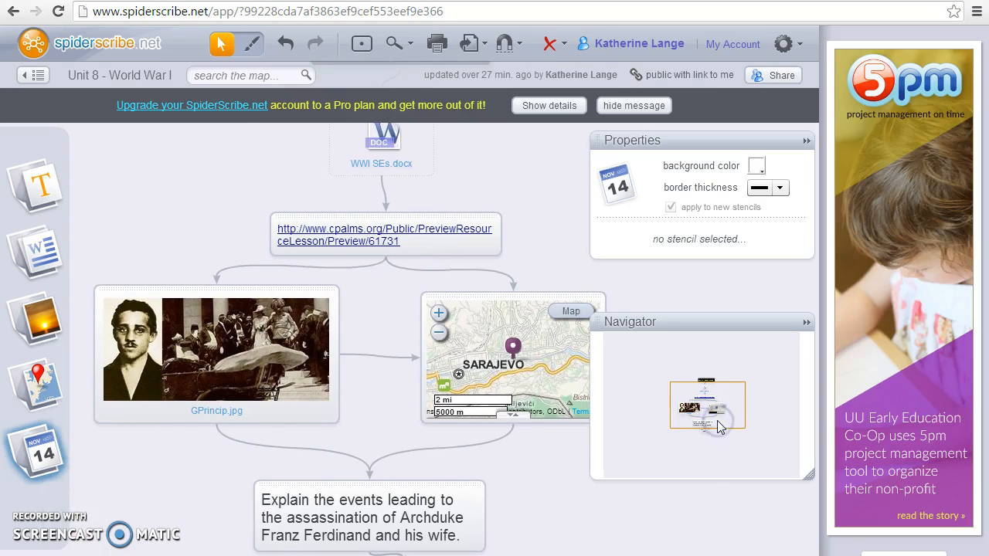